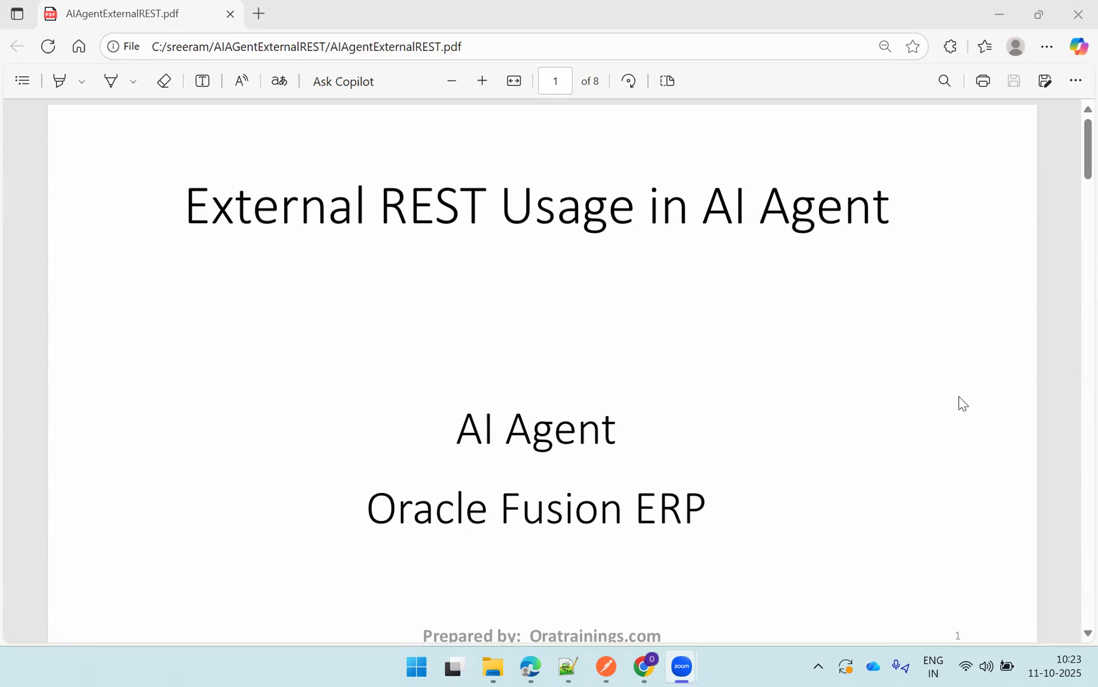
# Page through the slide deck from the title page to page 3, the External REST API slide
pyautogui.click(962, 403)
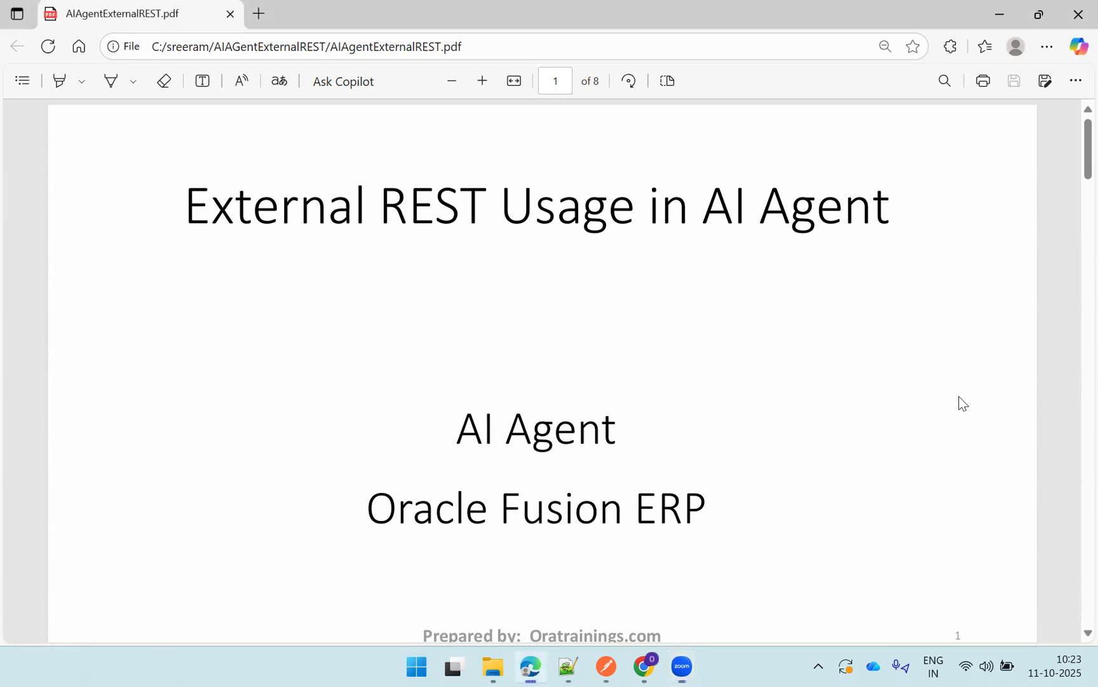
pyautogui.press('pagedown')
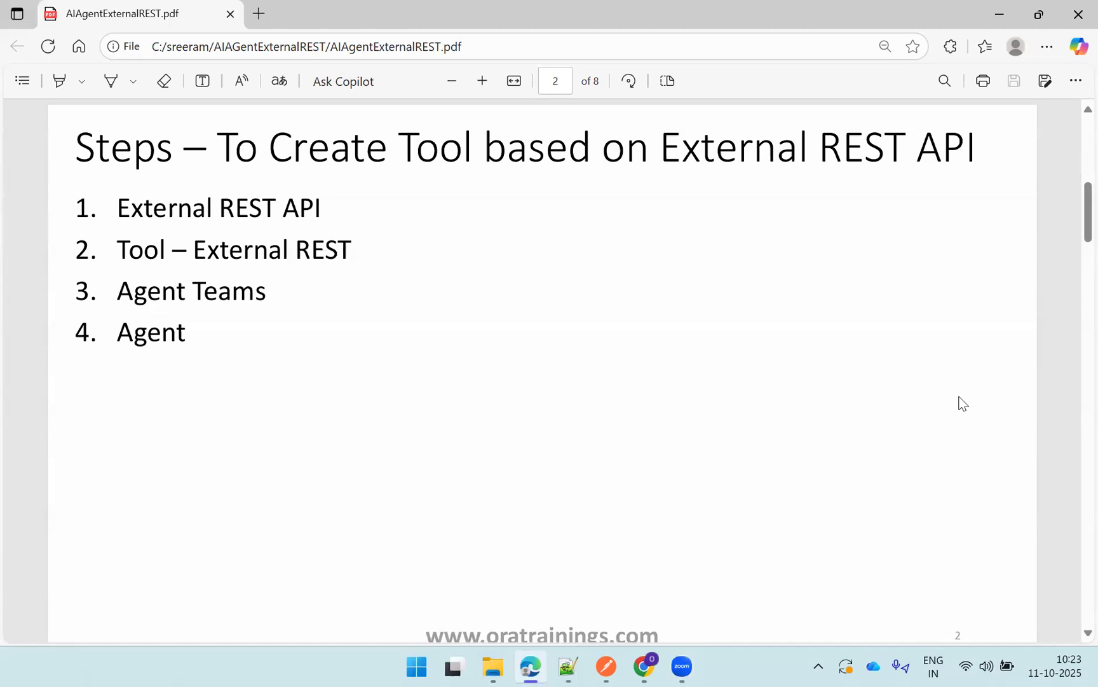
pyautogui.press('pagedown')
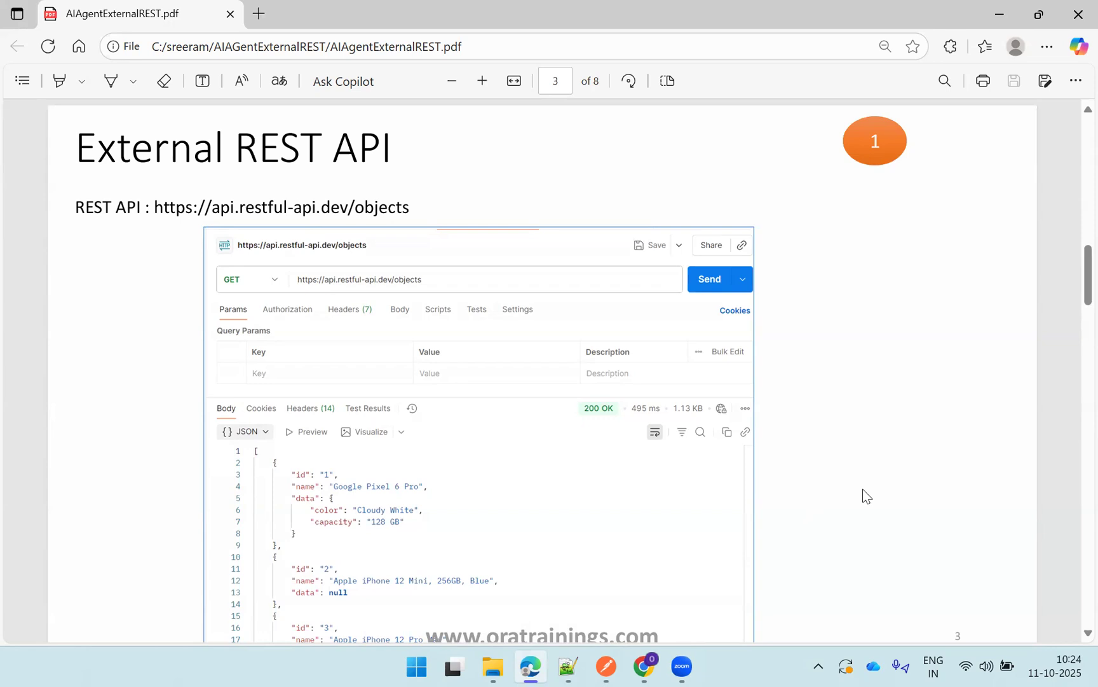
# Advance past the two tool slides to page 6, the Agent Team – Supervisor Agent slide
pyautogui.press('pagedown')
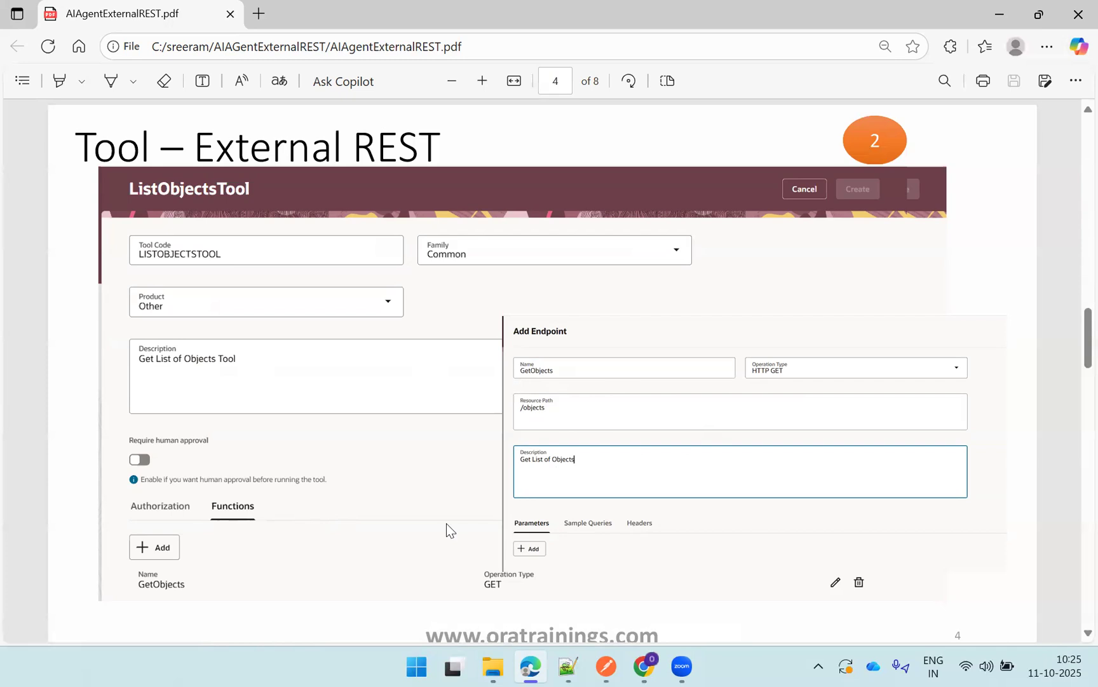
pyautogui.press('pagedown')
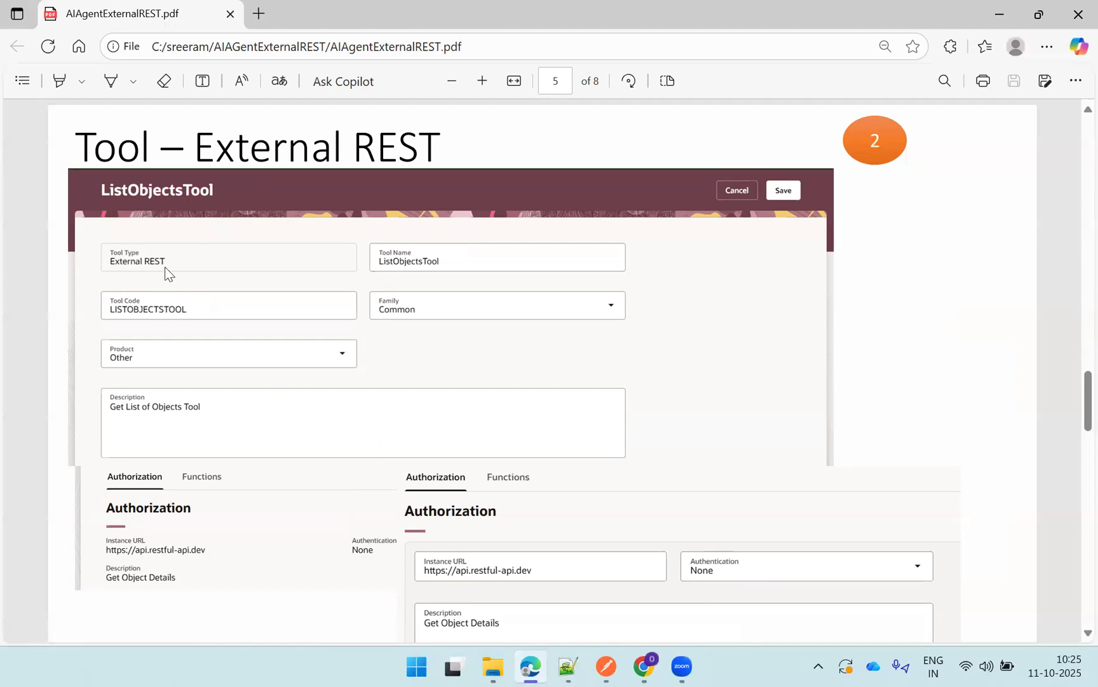
pyautogui.press('pagedown')
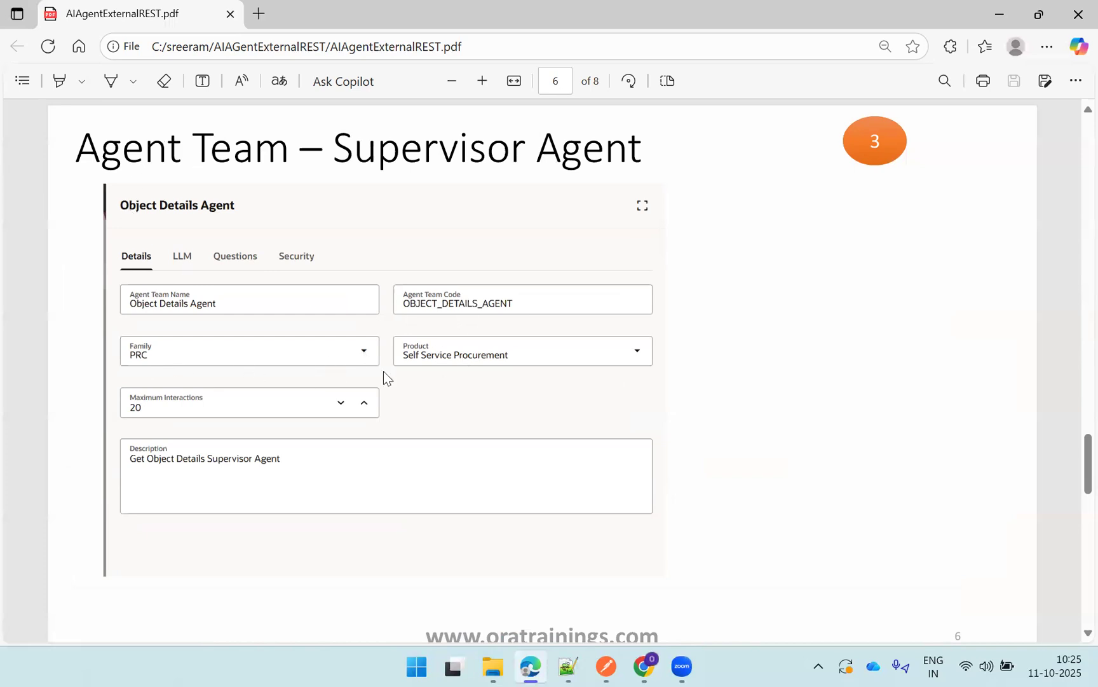
# Scroll past page 7 to the page 8 Result slide with the agent's product list
pyautogui.scroll(-2, 445, 473)
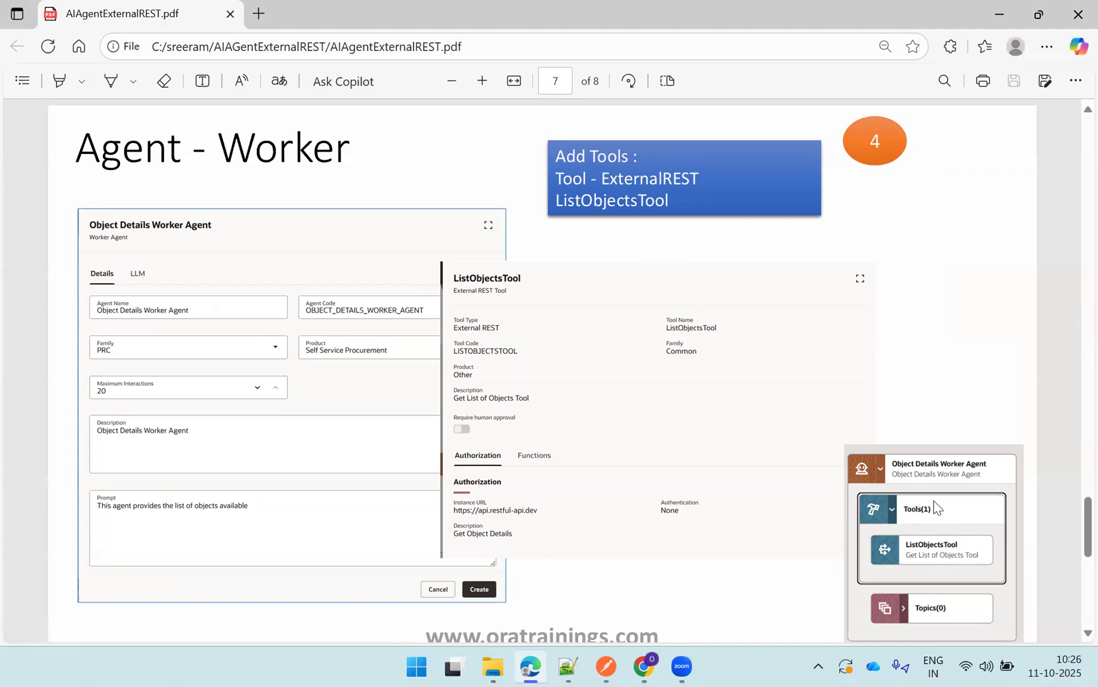
pyautogui.scroll(-2, 934, 501)
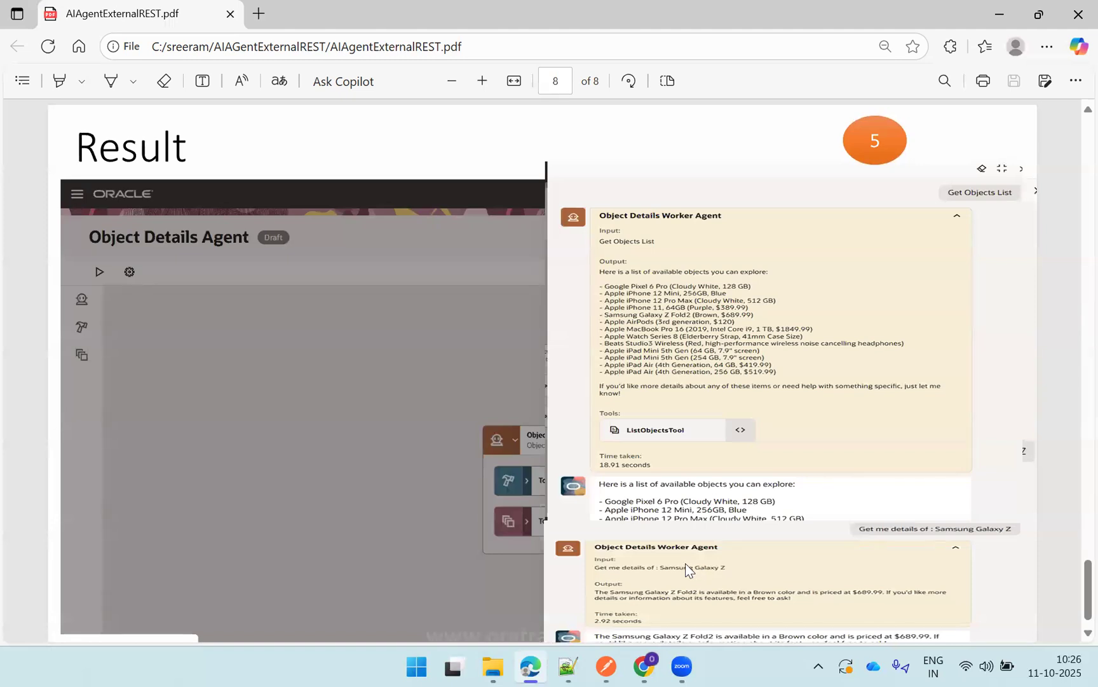
pyautogui.click(606, 665)
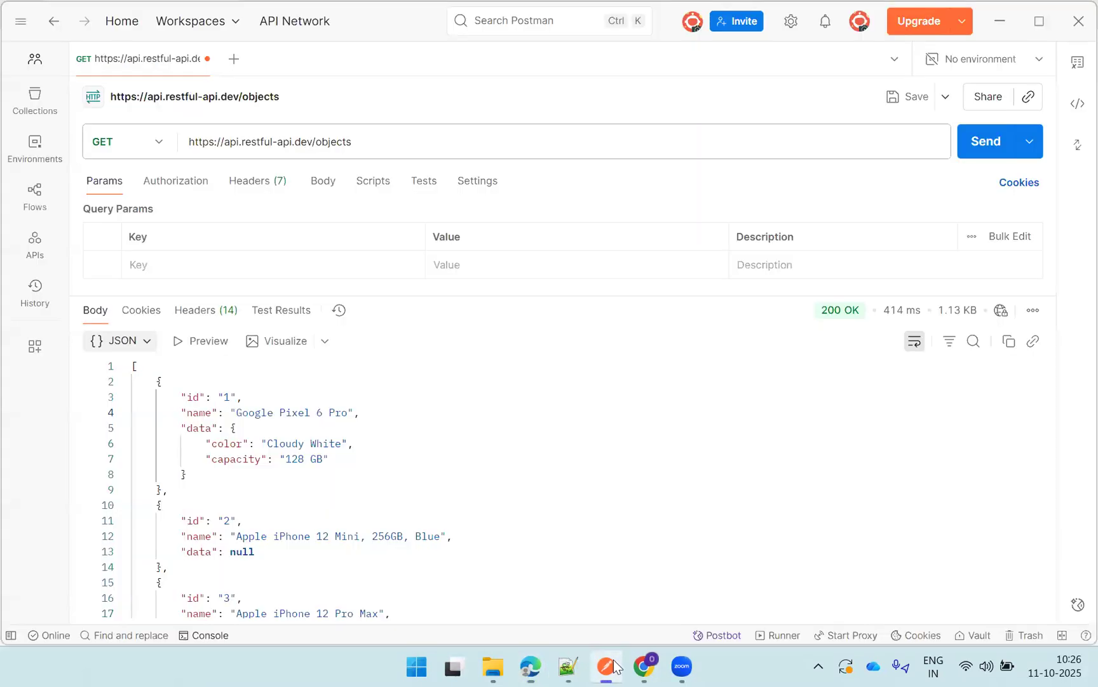
pyautogui.click(448, 147)
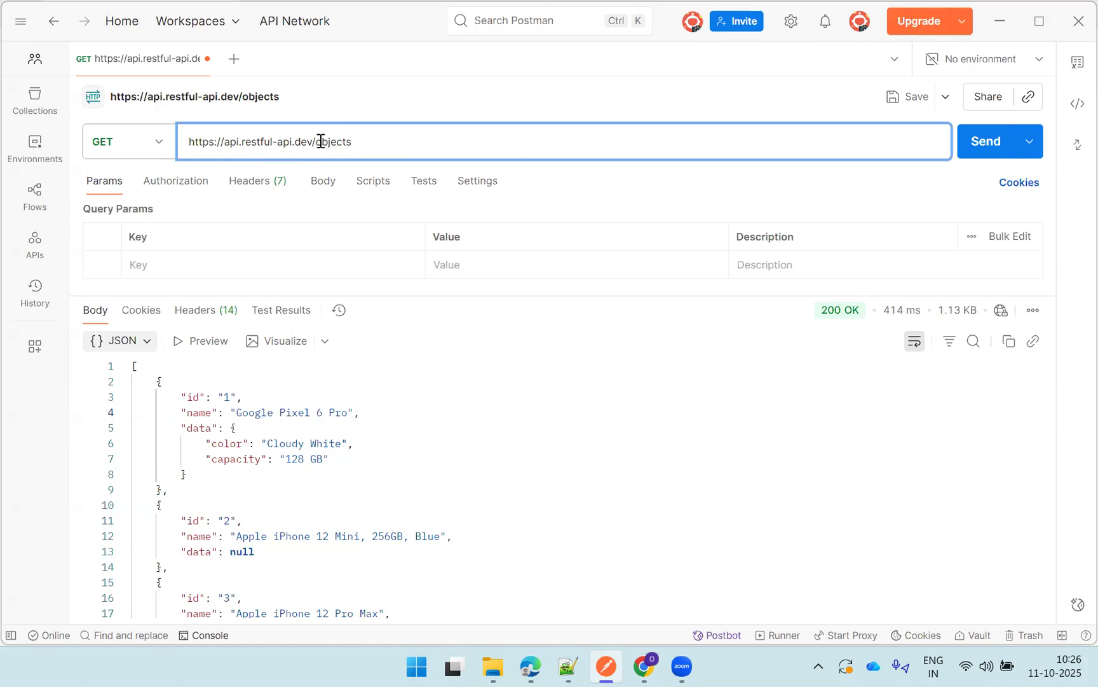
pyautogui.moveTo(318, 141); pyautogui.dragTo(361, 145)
pyautogui.click(419, 143)
pyautogui.click(986, 141)
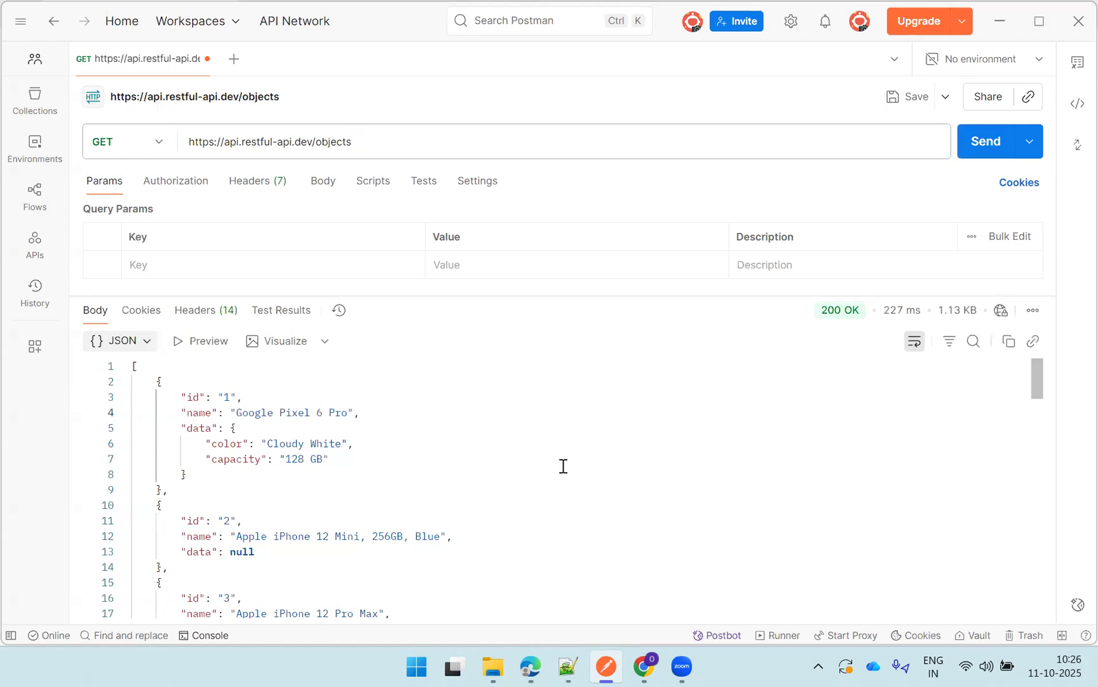
# In Oracle Fusion, scroll the home-page tabs to Tools and open the AI Agent Studio Tools Library
pyautogui.click(643, 665)
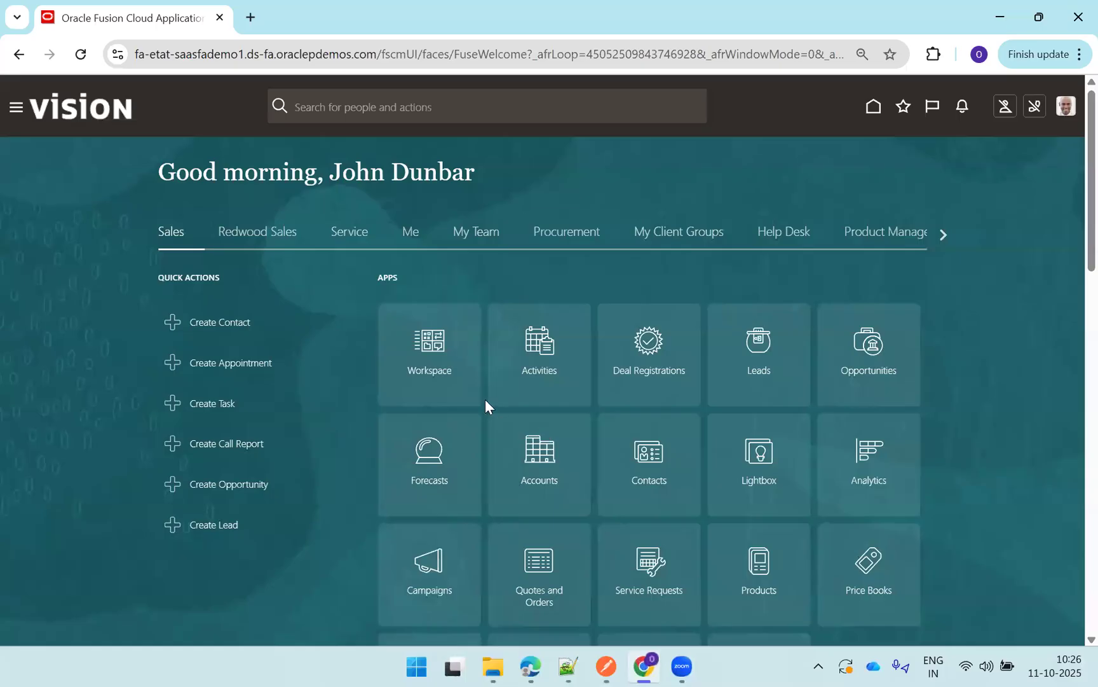
pyautogui.click(946, 235)
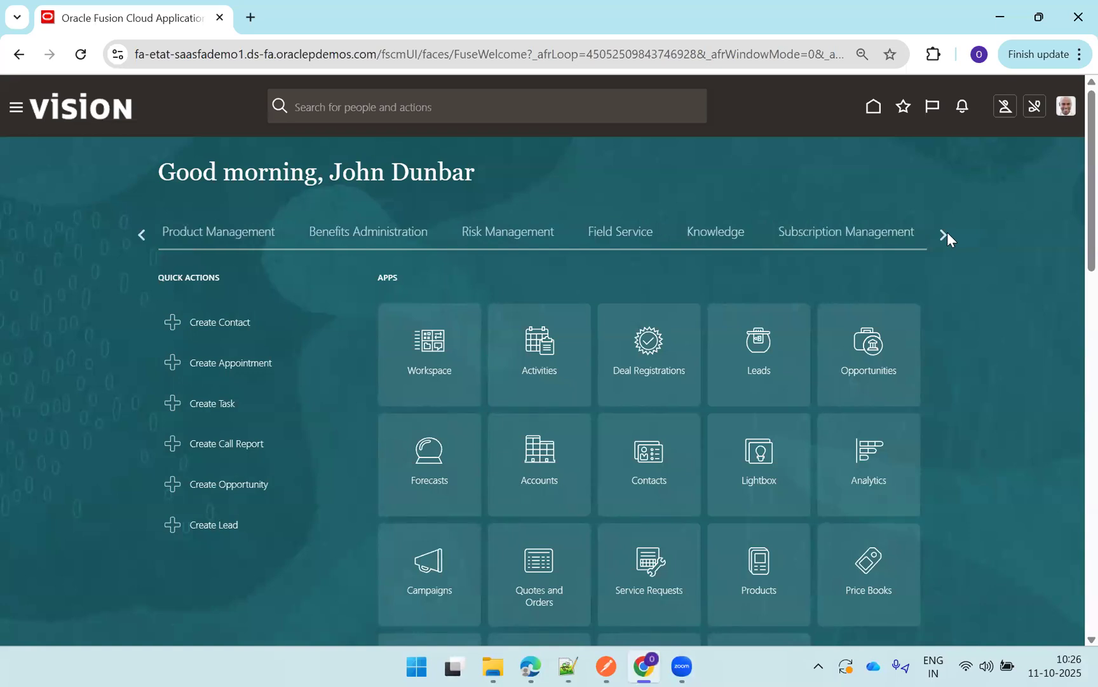
pyautogui.click(945, 236)
pyautogui.click(944, 235)
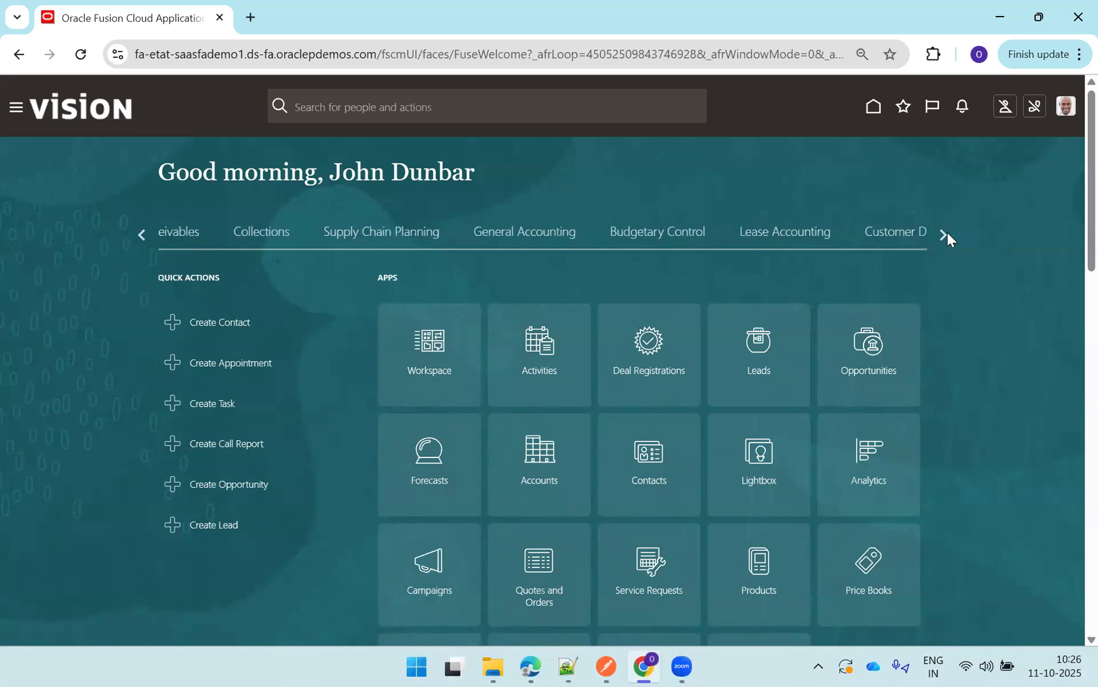
pyautogui.click(945, 234)
pyautogui.click(945, 236)
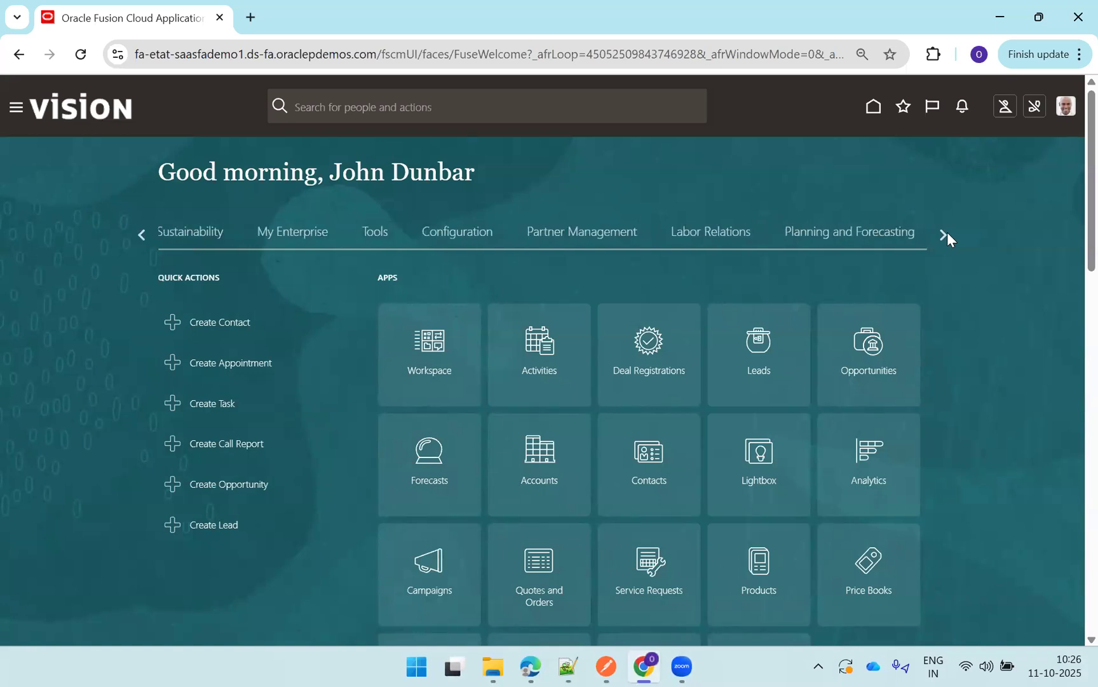
pyautogui.click(945, 235)
pyautogui.click(136, 232)
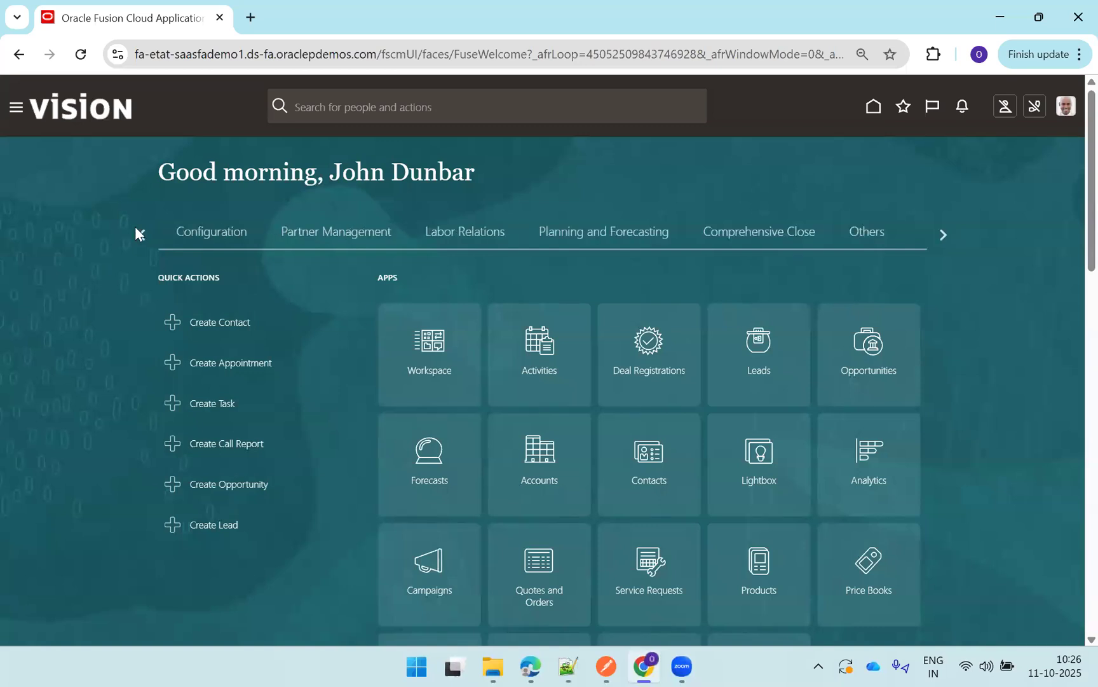
pyautogui.click(136, 229)
pyautogui.click(375, 231)
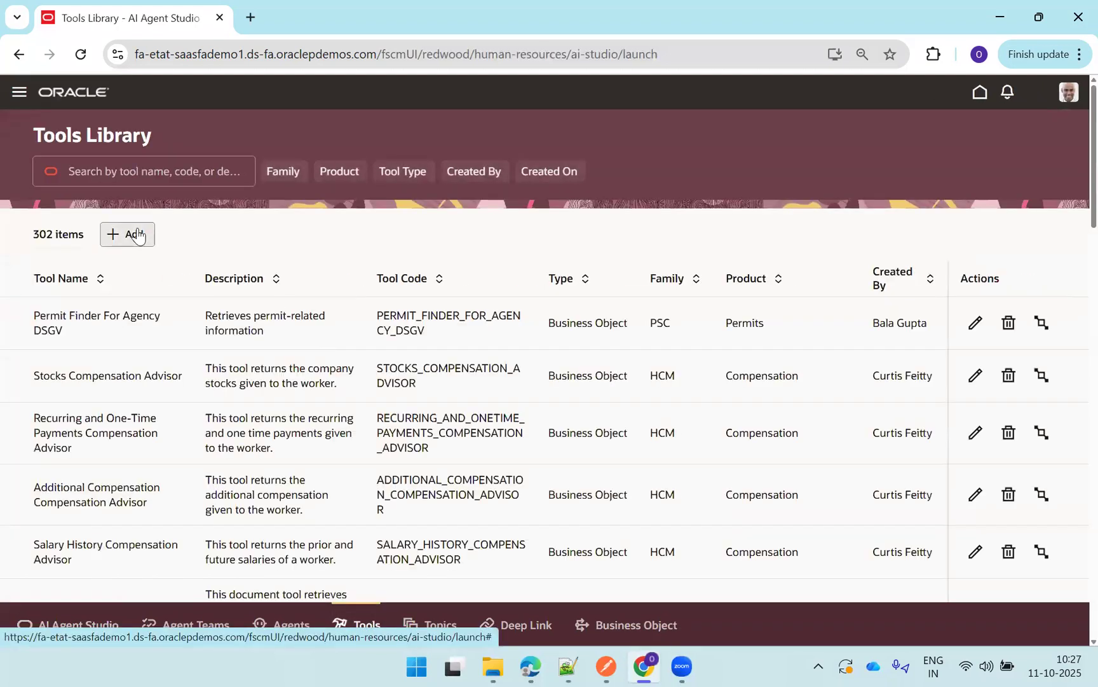
# Create External REST tool ListObjectsExternalRESTDemo, family Common, product Other, description 'Get Objects List'
pyautogui.click(136, 235)
pyautogui.click(300, 231)
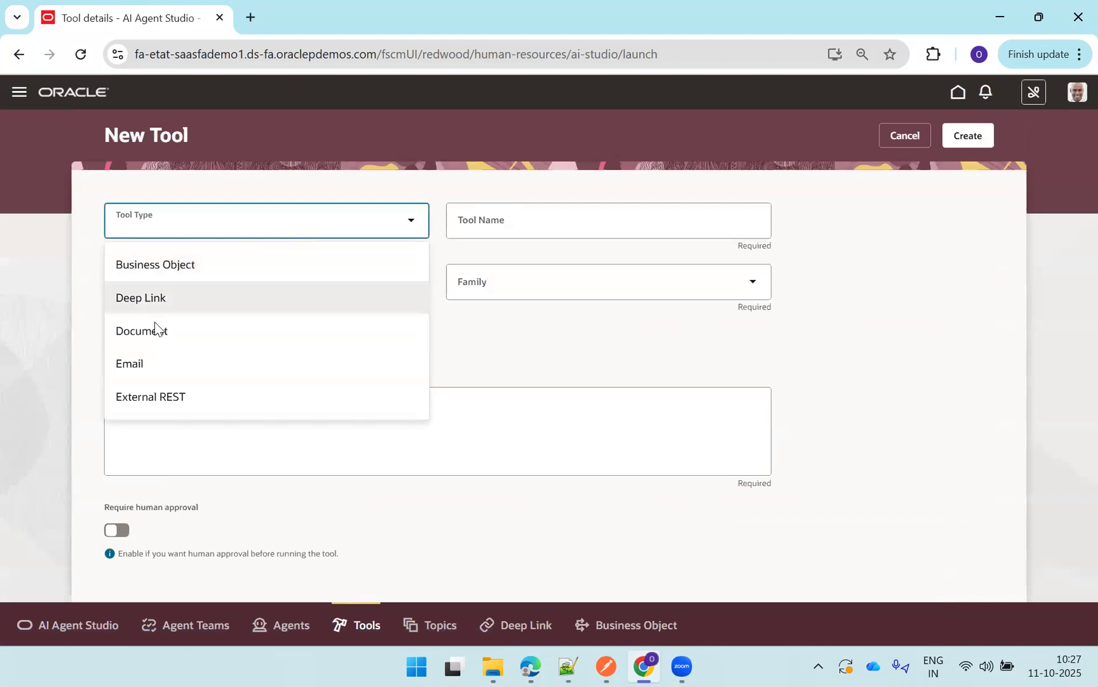
pyautogui.click(175, 396)
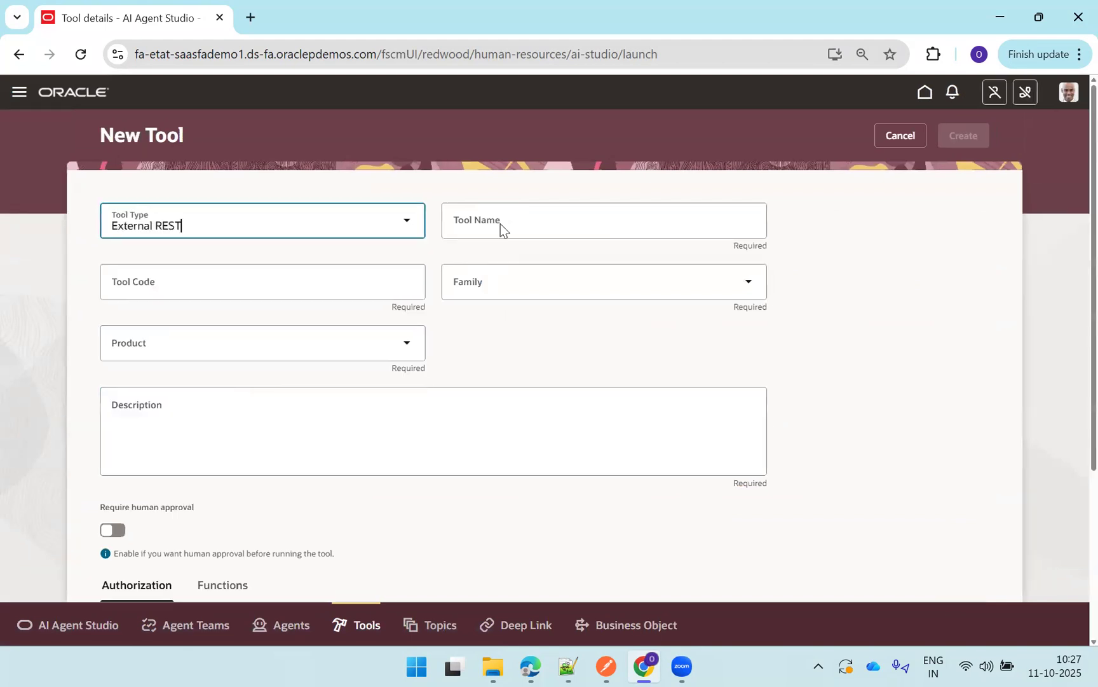
pyautogui.click(494, 227)
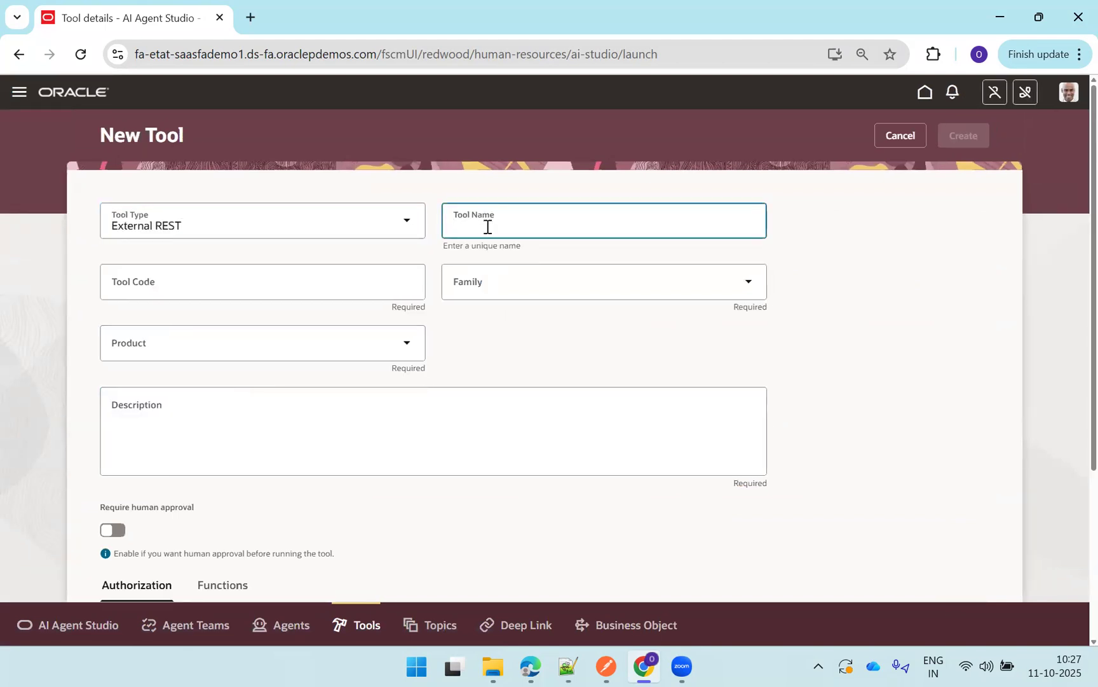
pyautogui.write('ListObjectsExternalRESTDemo')
pyautogui.click(511, 286)
pyautogui.click(473, 356)
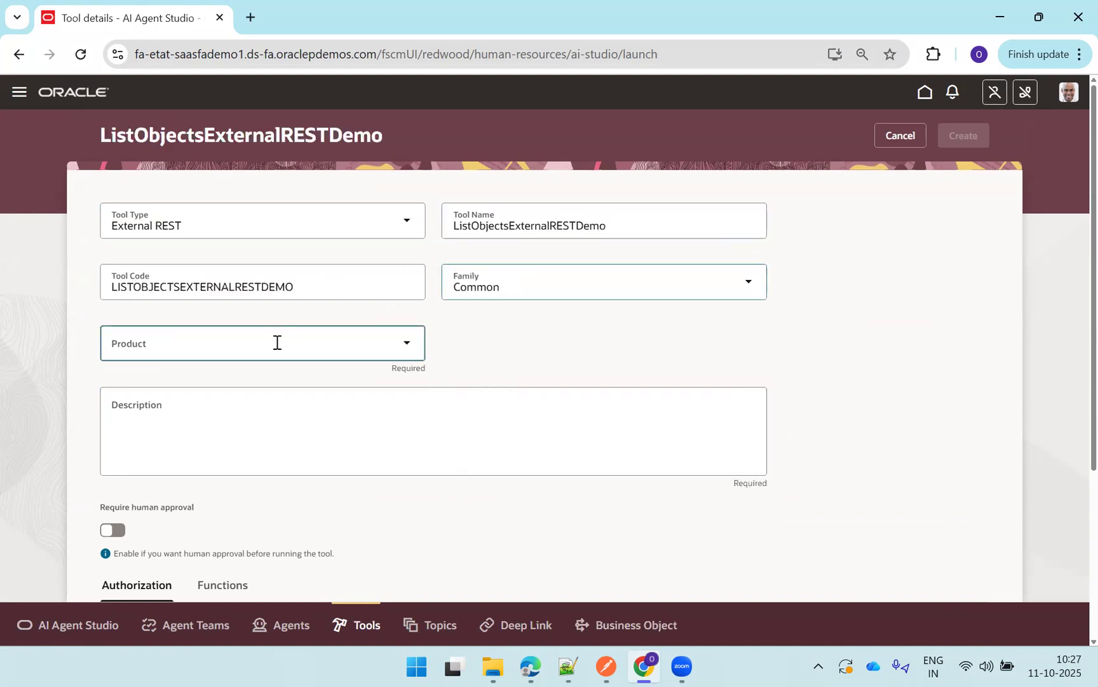
pyautogui.click(277, 342)
pyautogui.click(194, 389)
pyautogui.click(216, 421)
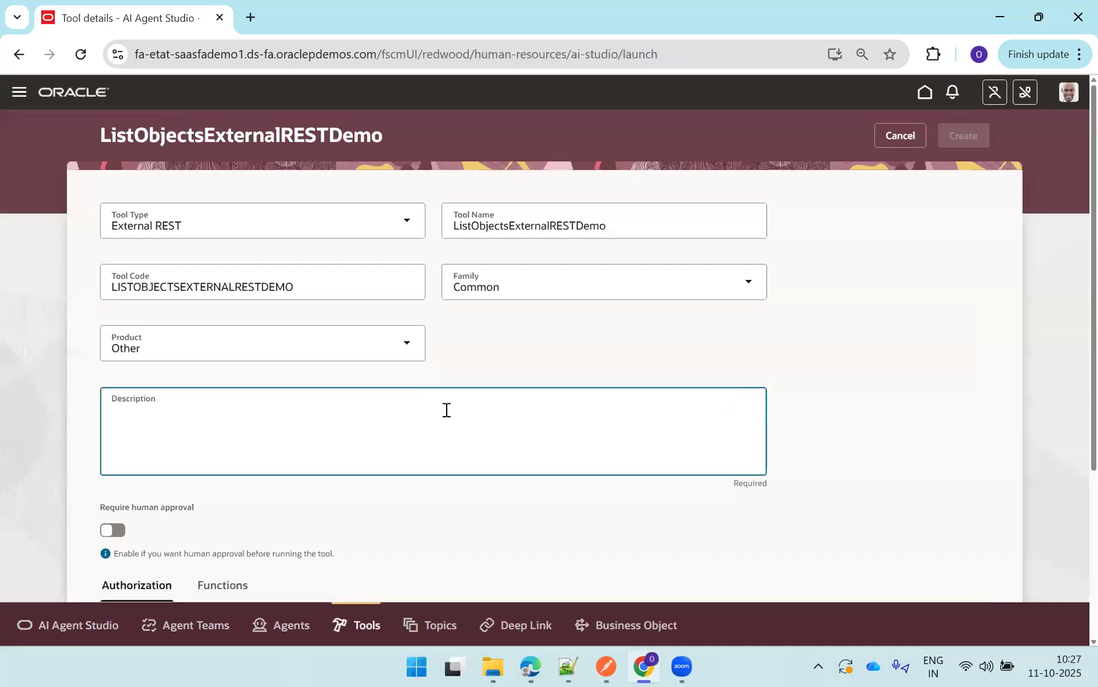
pyautogui.write('Get Objects List')
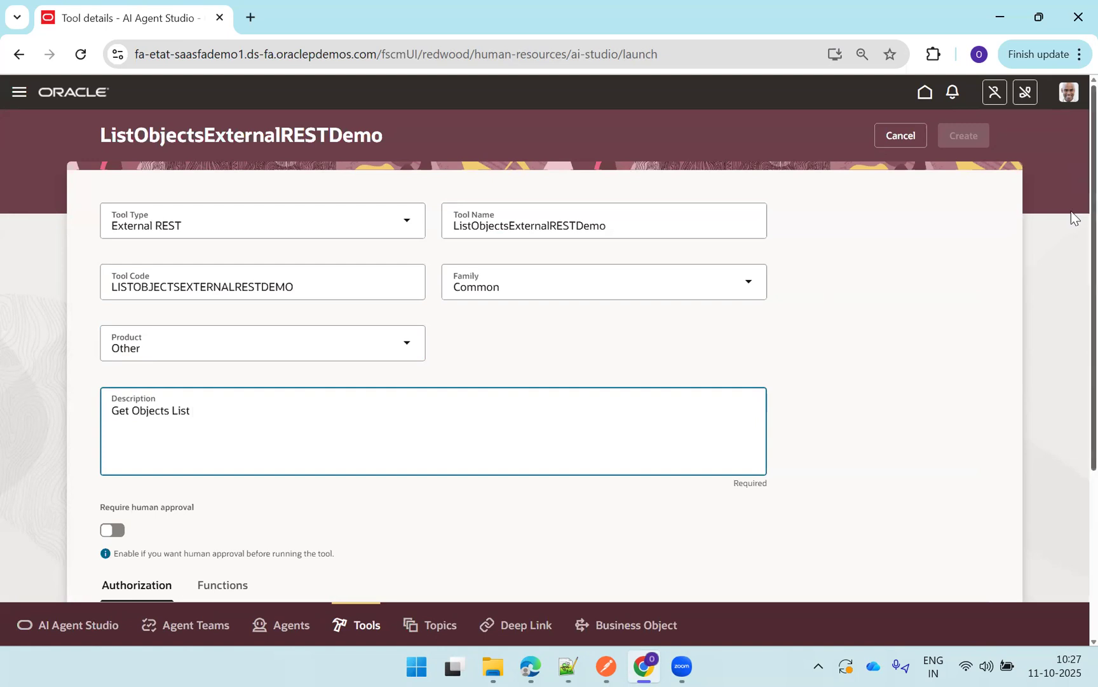
pyautogui.scroll(-1, 1071, 210)
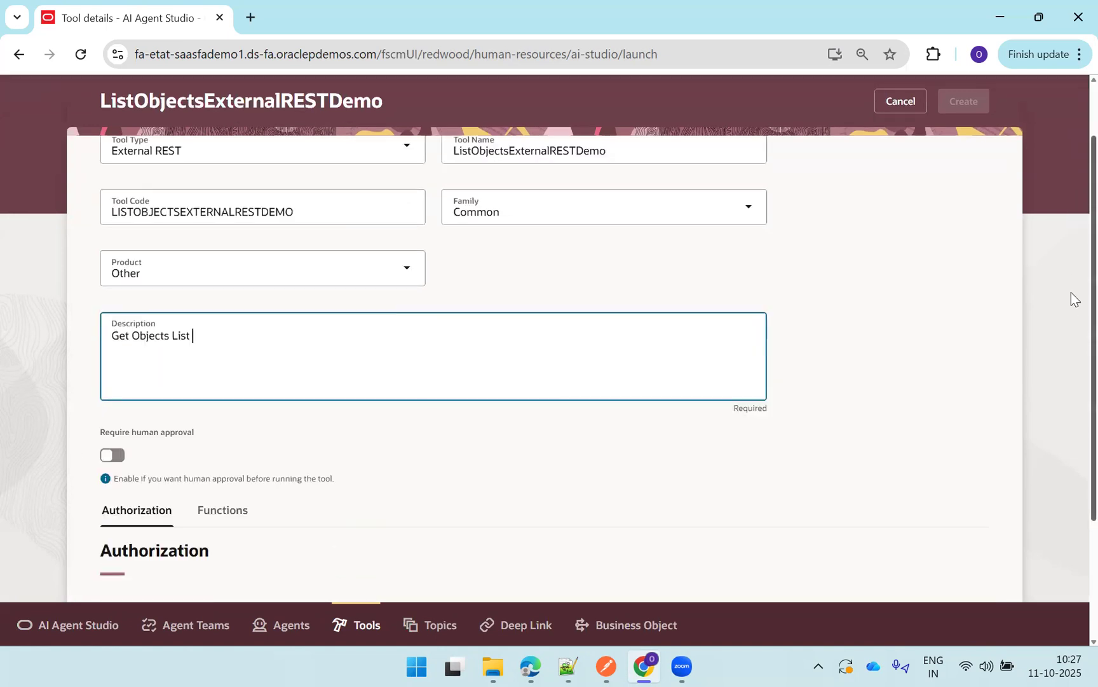
pyautogui.scroll(-2, 1071, 318)
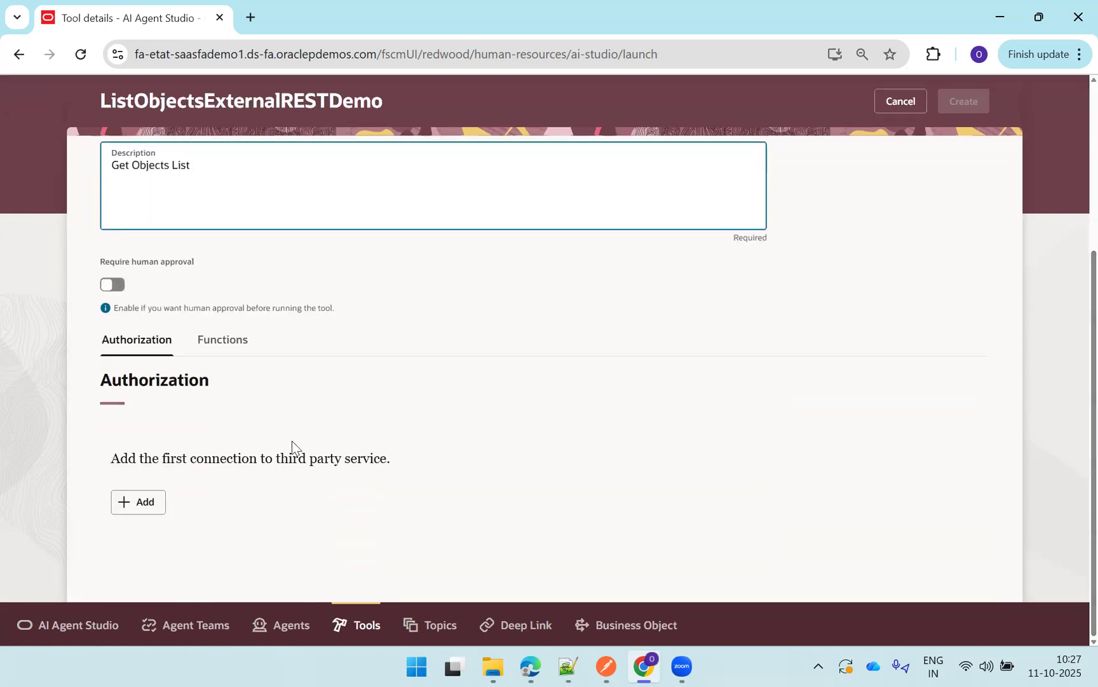
pyautogui.click(133, 503)
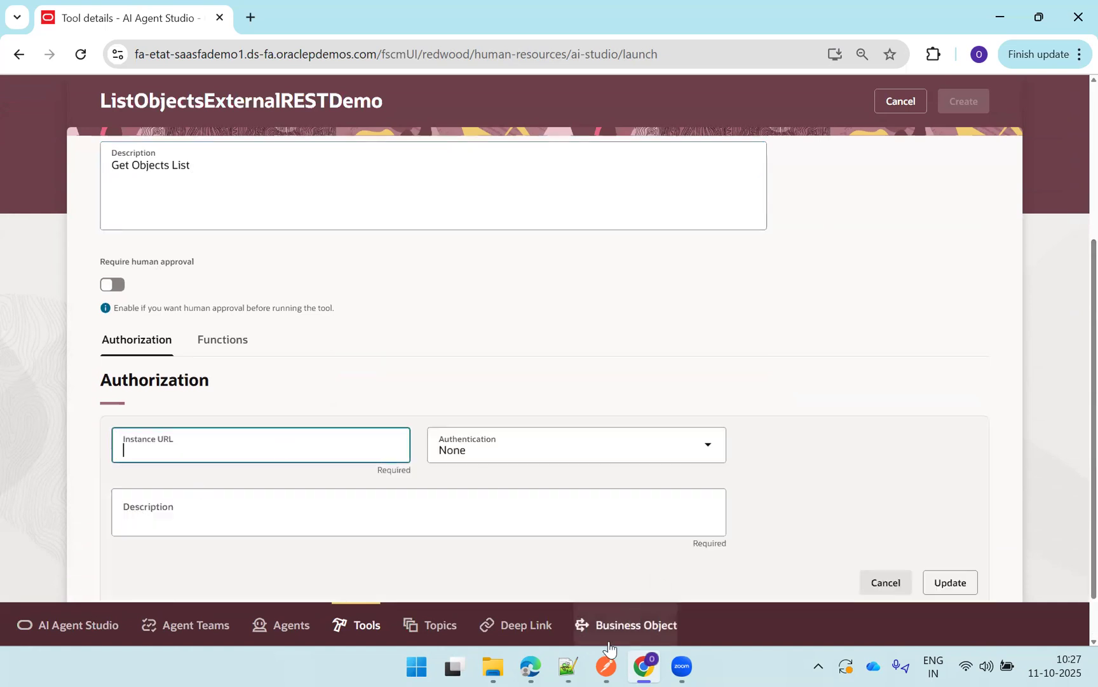
pyautogui.click(605, 667)
pyautogui.moveTo(315, 142); pyautogui.dragTo(170, 147)
pyautogui.hotkey('ctrl', 'c')
pyautogui.hotkey('alt', 'Tab')
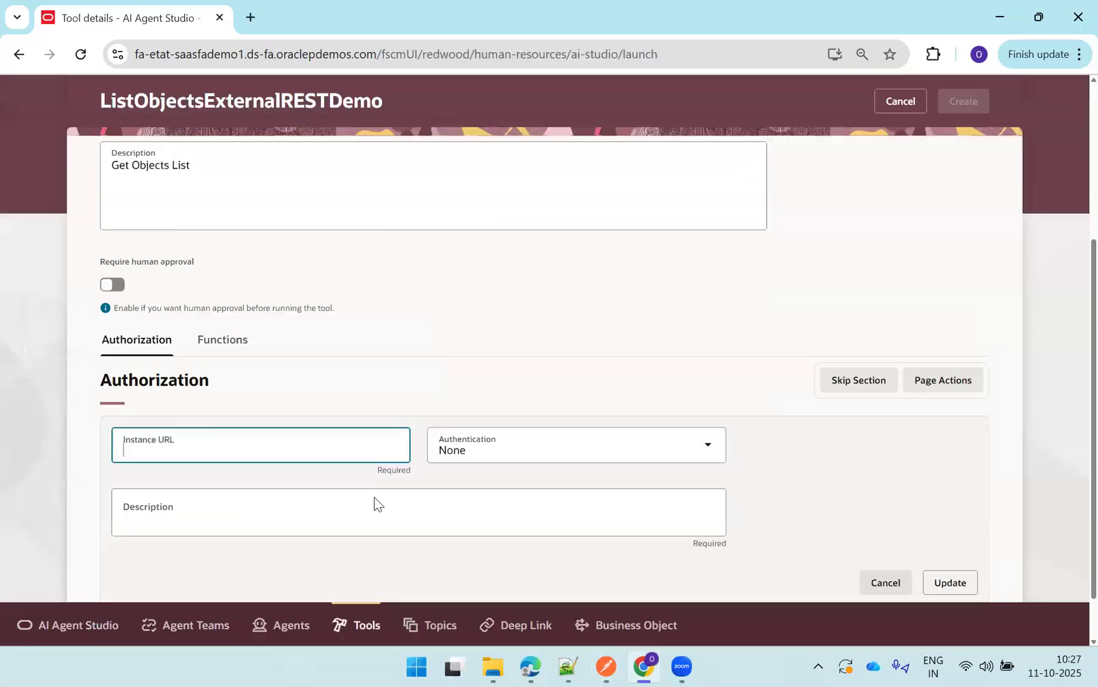
pyautogui.click(272, 467)
pyautogui.hotkey('ctrl', 'v')
pyautogui.press('Tab')
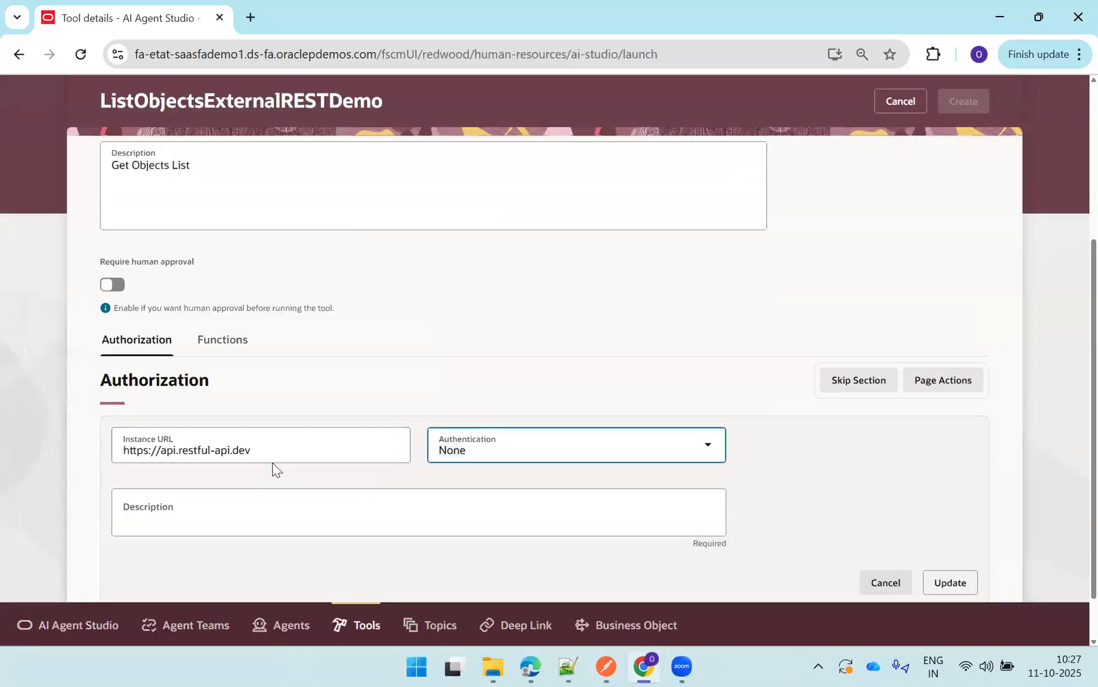
pyautogui.click(291, 514)
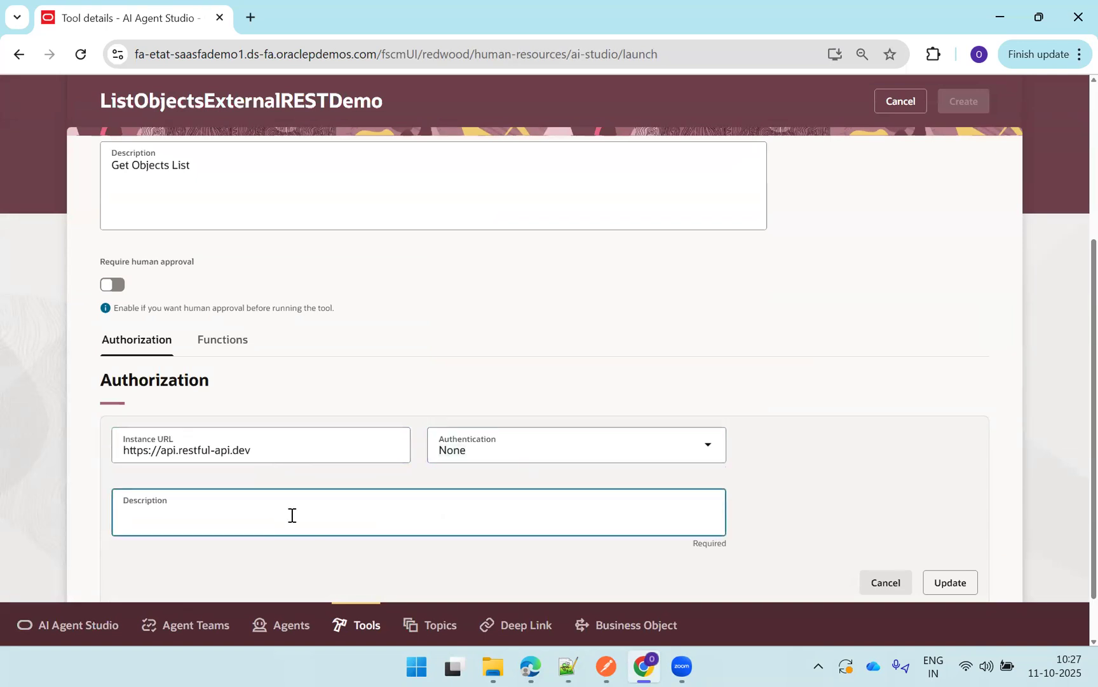
pyautogui.write('List Objects Authorization')
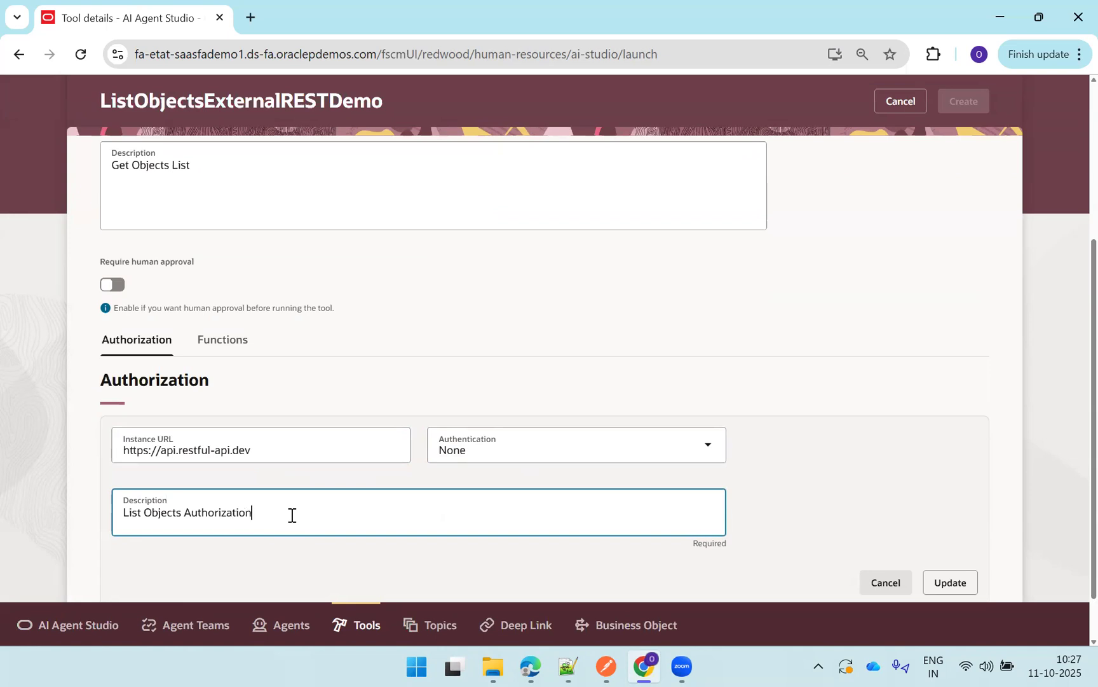
pyautogui.click(223, 340)
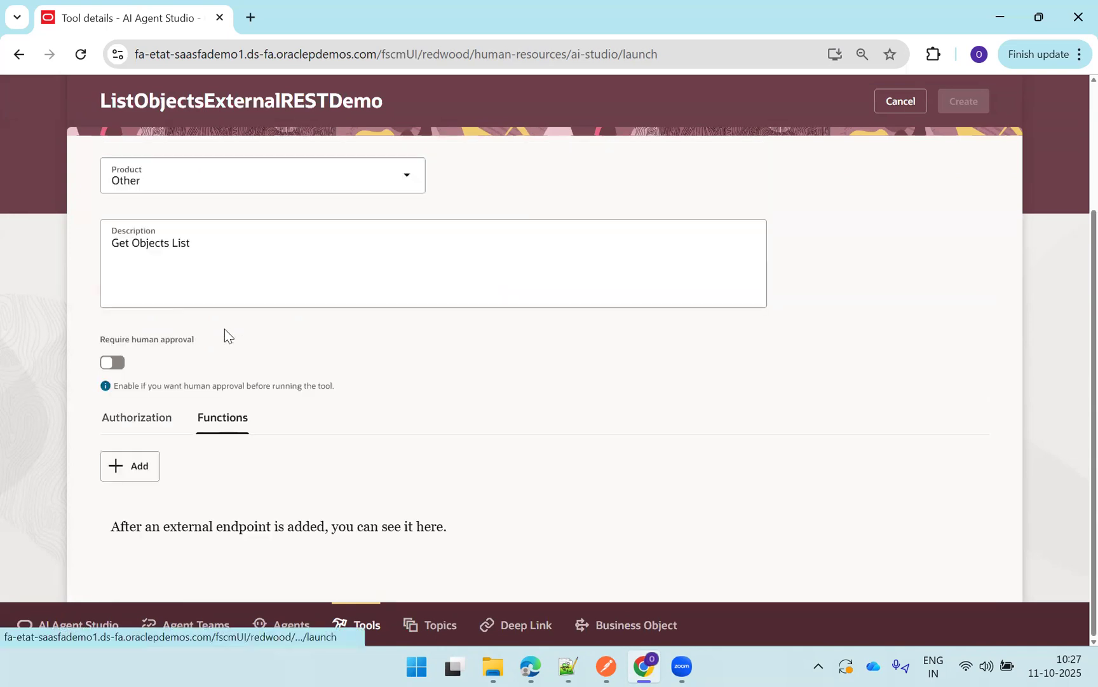
# Add a new function named GetObjectsListEndpoint
pyautogui.click(136, 464)
pyautogui.click(313, 164)
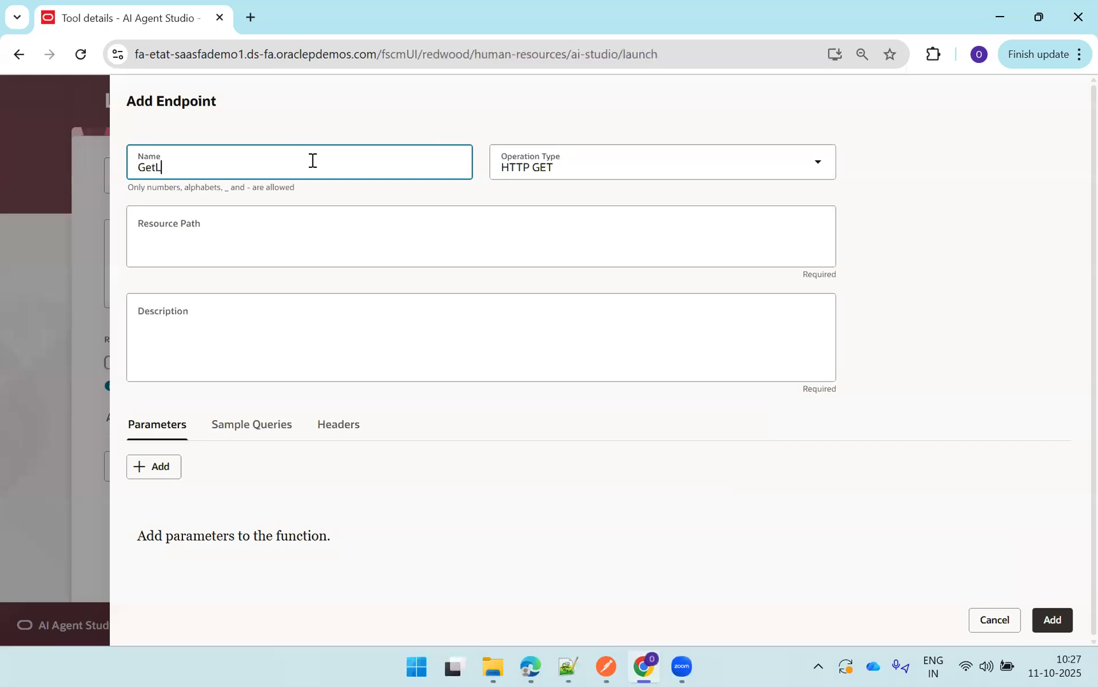
pyautogui.write('GetObjef')
pyautogui.press('Tab')
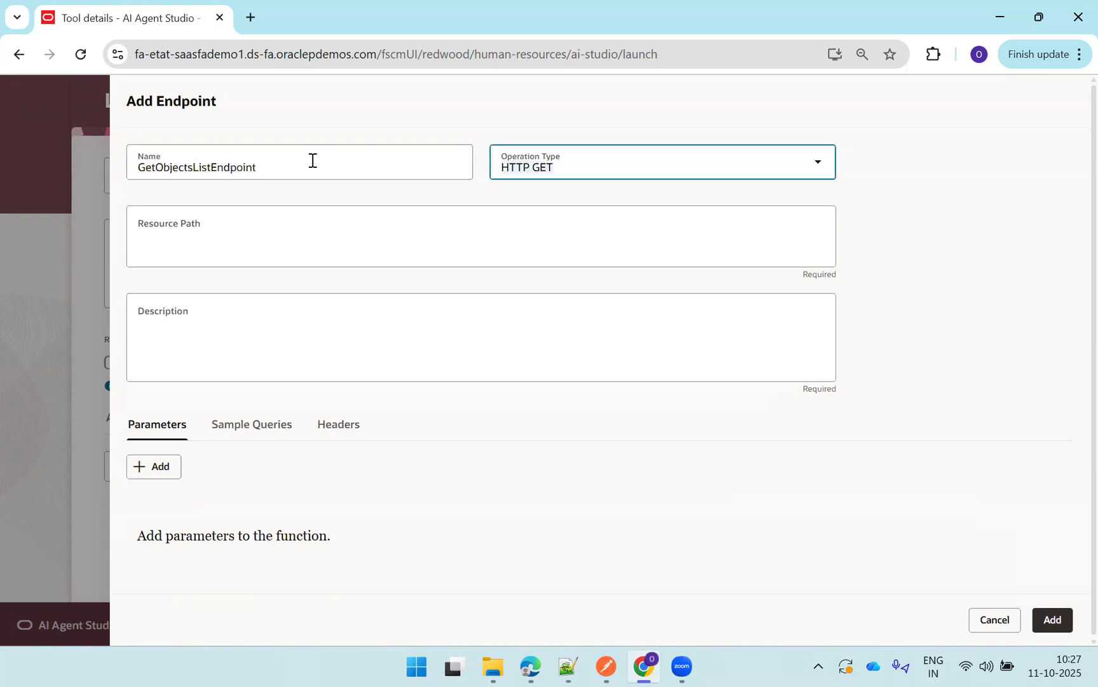
# Give it resource path /objects, copied from Postman, and description 'Get List of Objects', then add it
pyautogui.click(319, 230)
pyautogui.hotkey('alt', 'Tab')
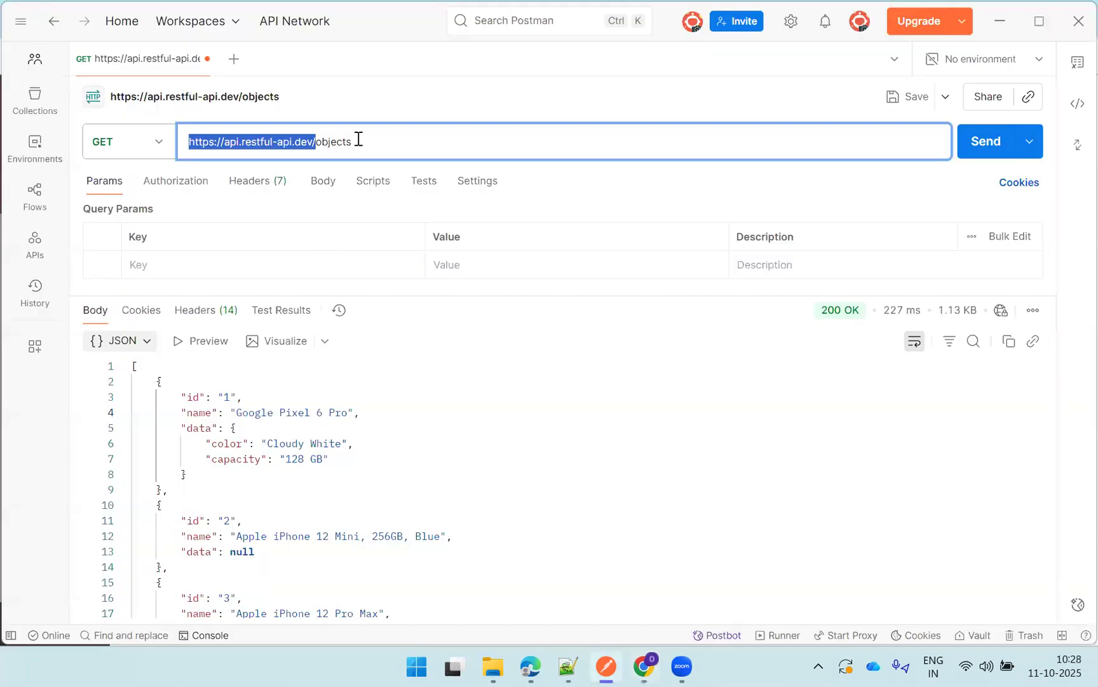
pyautogui.moveTo(356, 141); pyautogui.dragTo(312, 139)
pyautogui.hotkey('ctrl', 'c')
pyautogui.hotkey('alt', 'Tab')
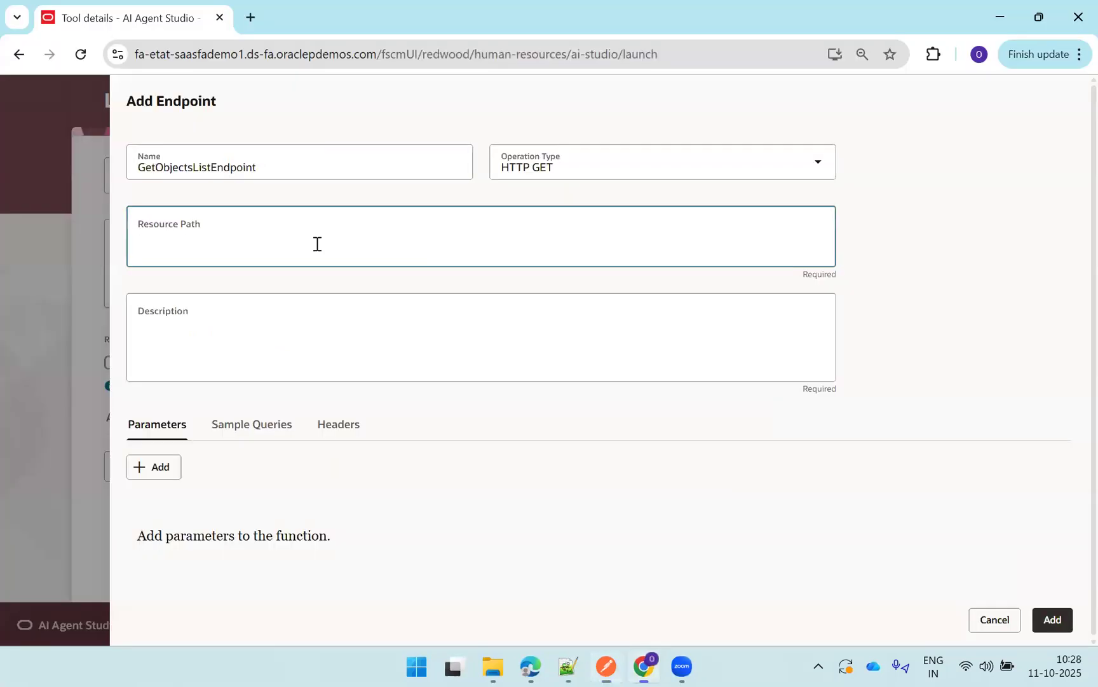
pyautogui.hotkey('ctrl', 'v')
pyautogui.click(257, 329)
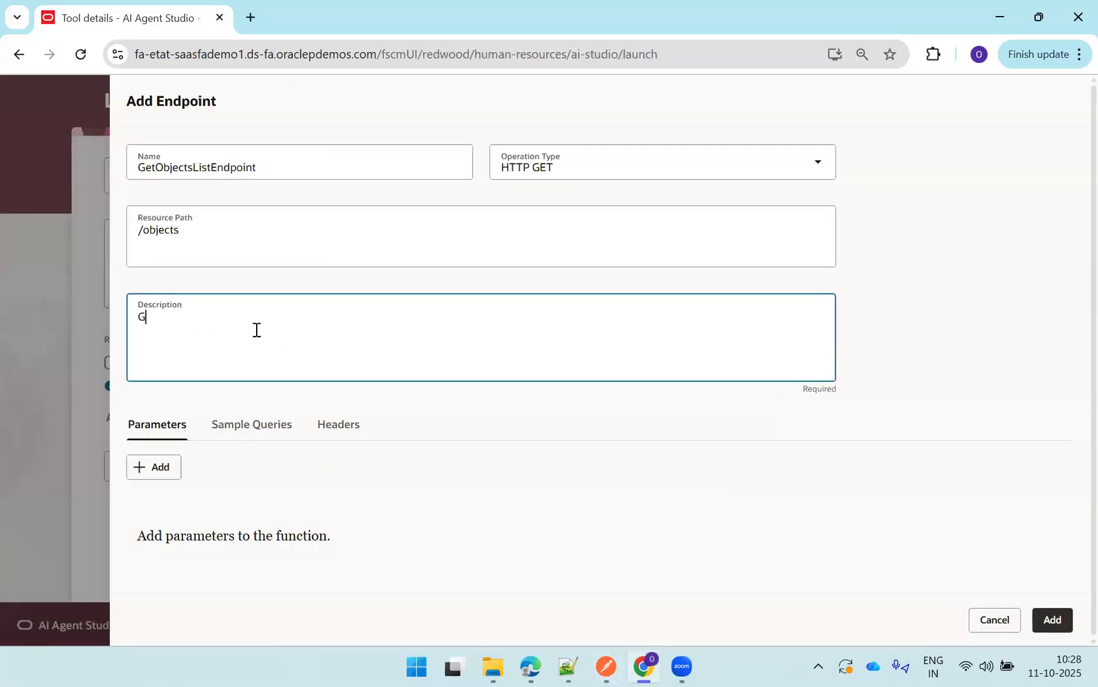
pyautogui.write('Get List of Objects')
pyautogui.click(1052, 619)
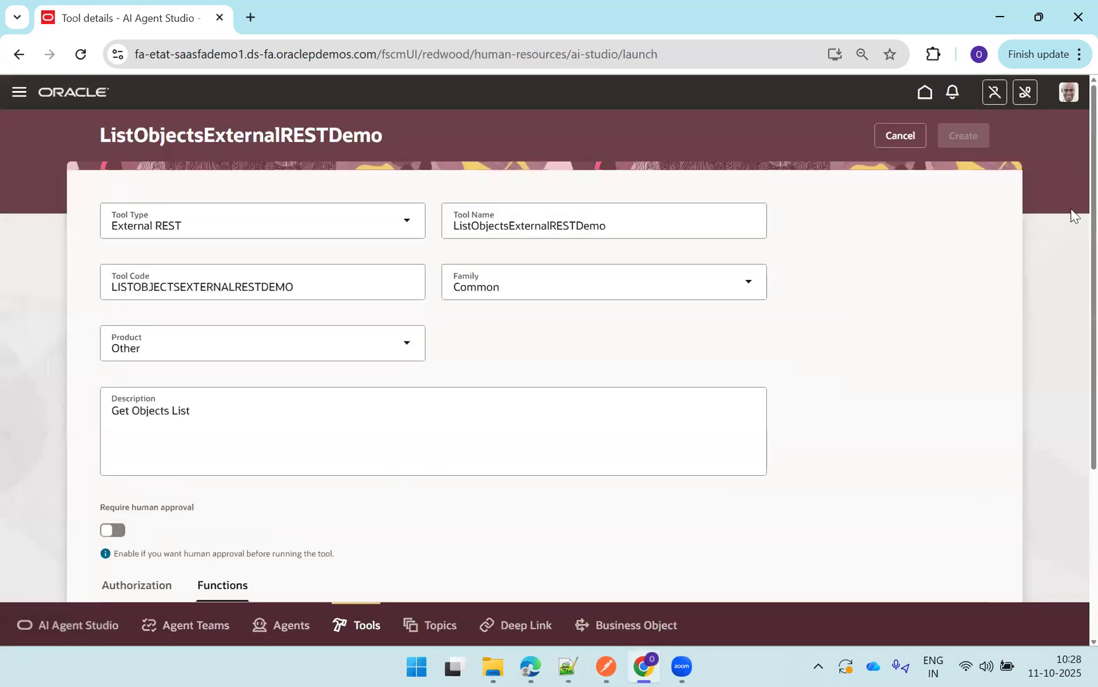
pyautogui.scroll(-3, 1071, 201)
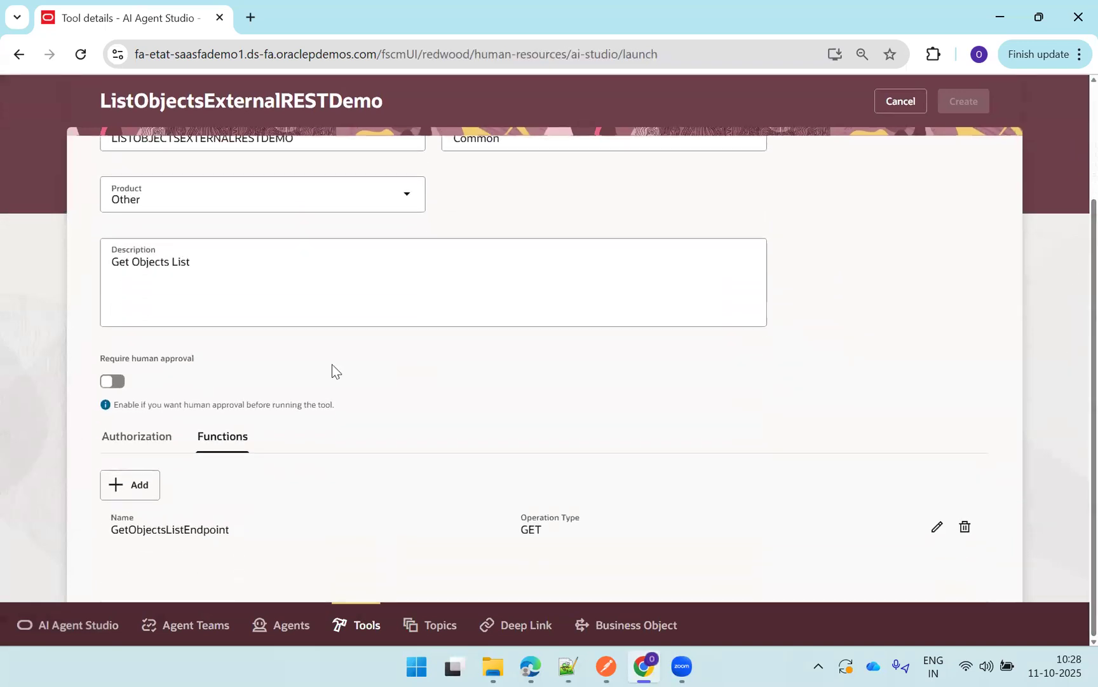
# Check the saved authorization, then append 'Data' to the tool description, making 'Get Objects List Data'
pyautogui.click(145, 440)
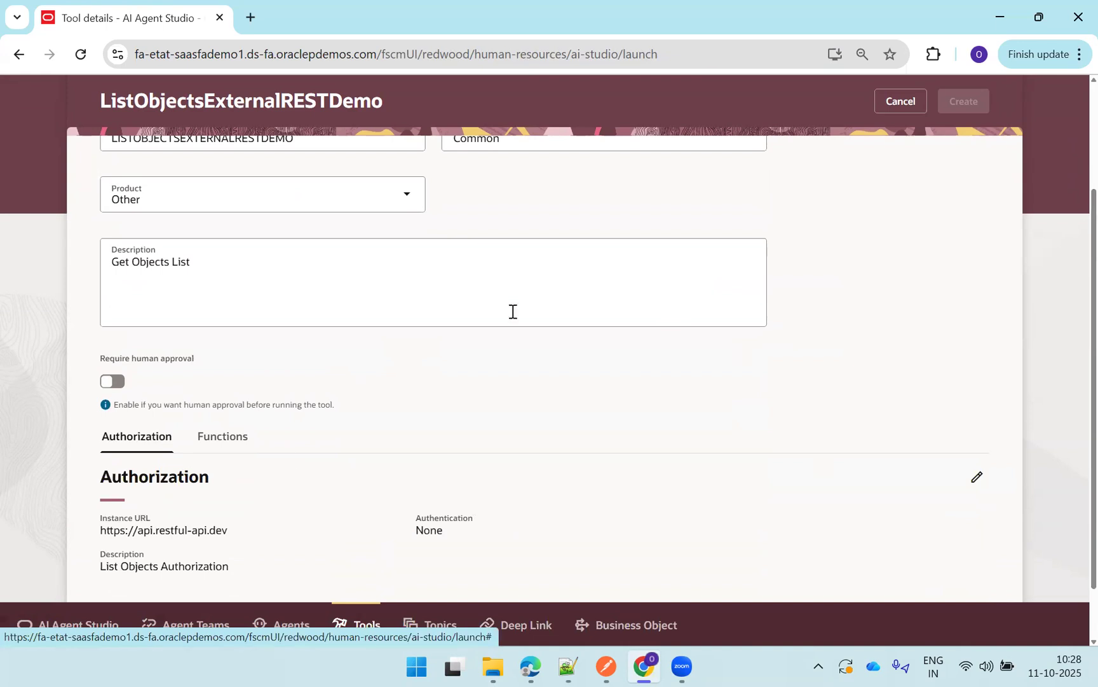
pyautogui.click(459, 302)
pyautogui.scroll(-1, 1073, 255)
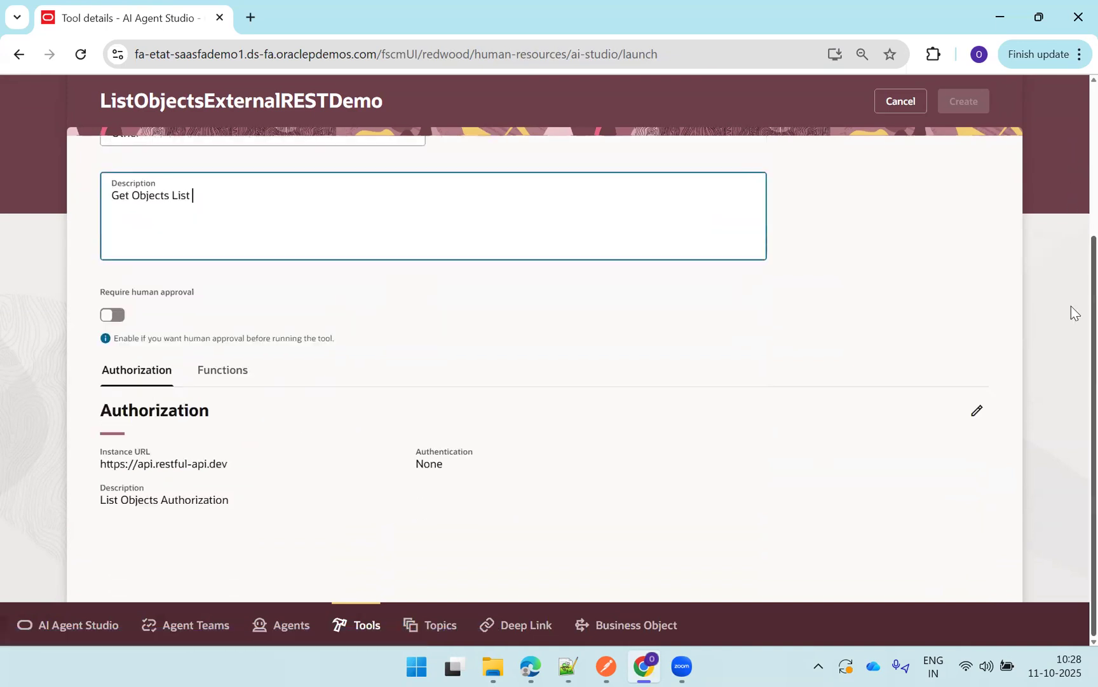
pyautogui.scroll(3, 1071, 169)
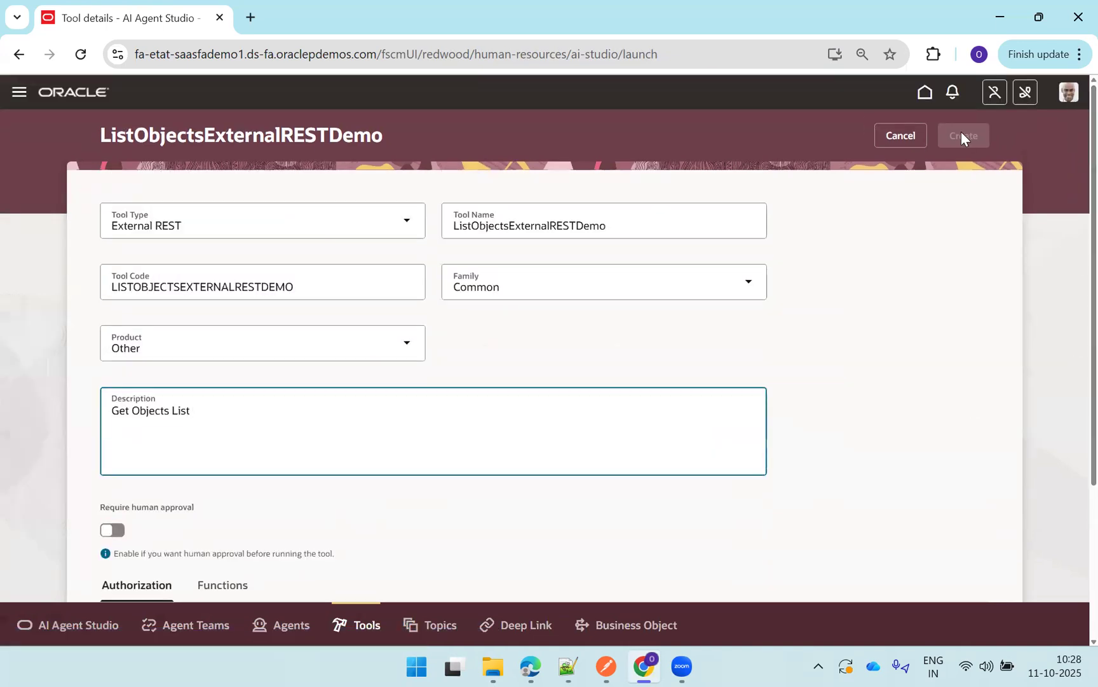
pyautogui.scroll(-3, 1071, 178)
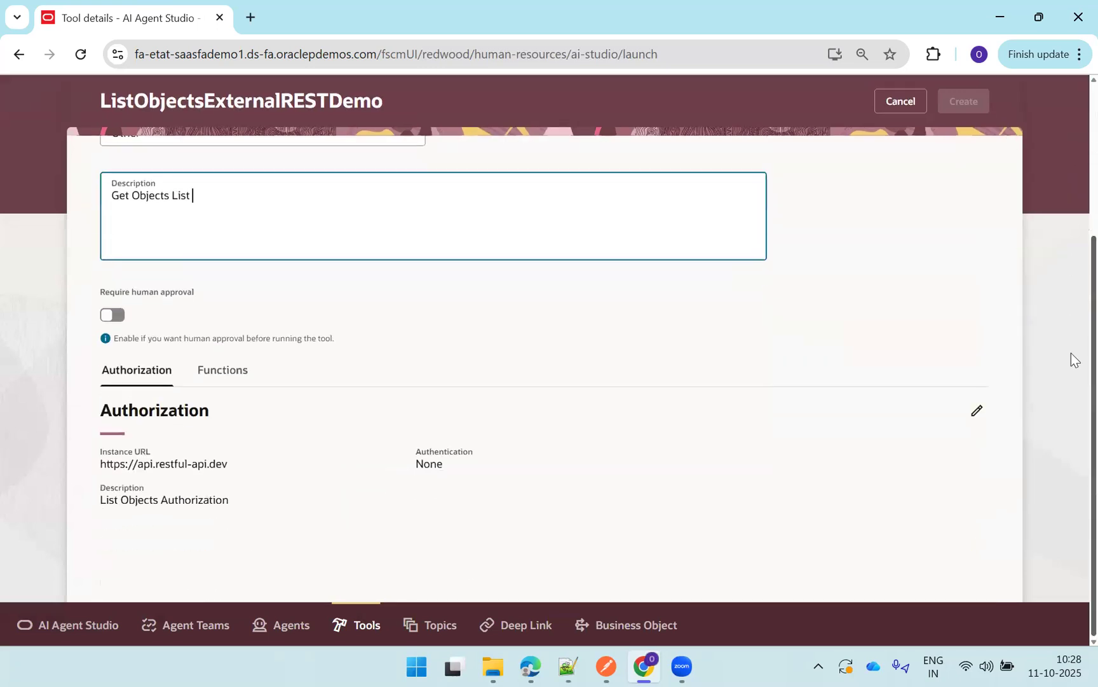
pyautogui.click(224, 370)
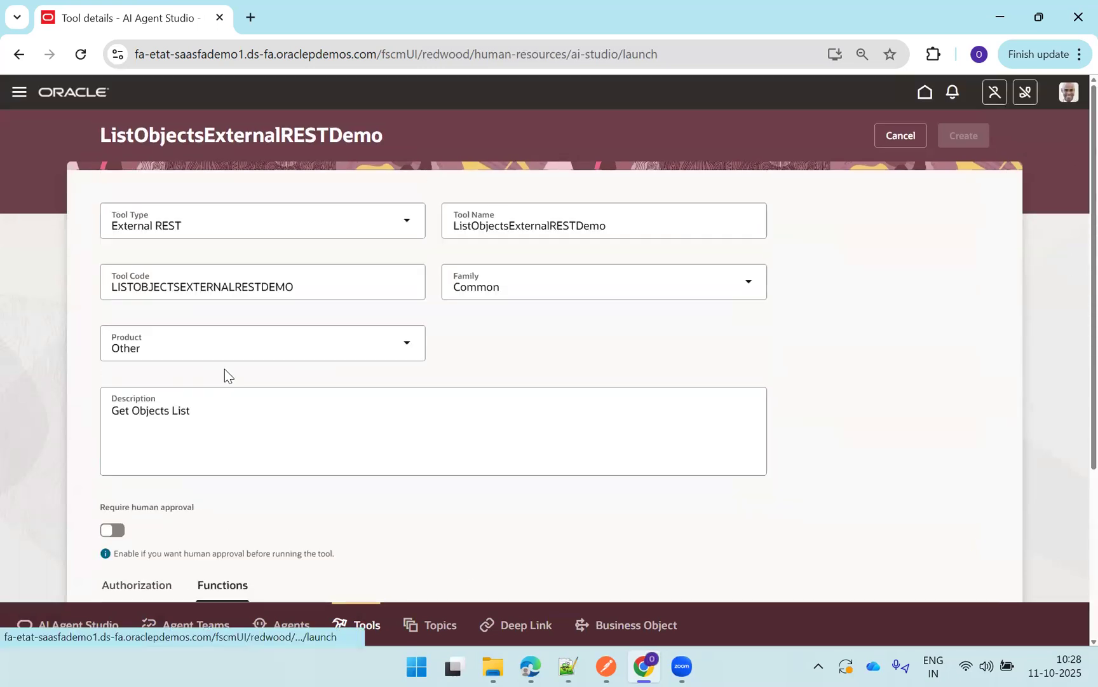
pyautogui.click(355, 416)
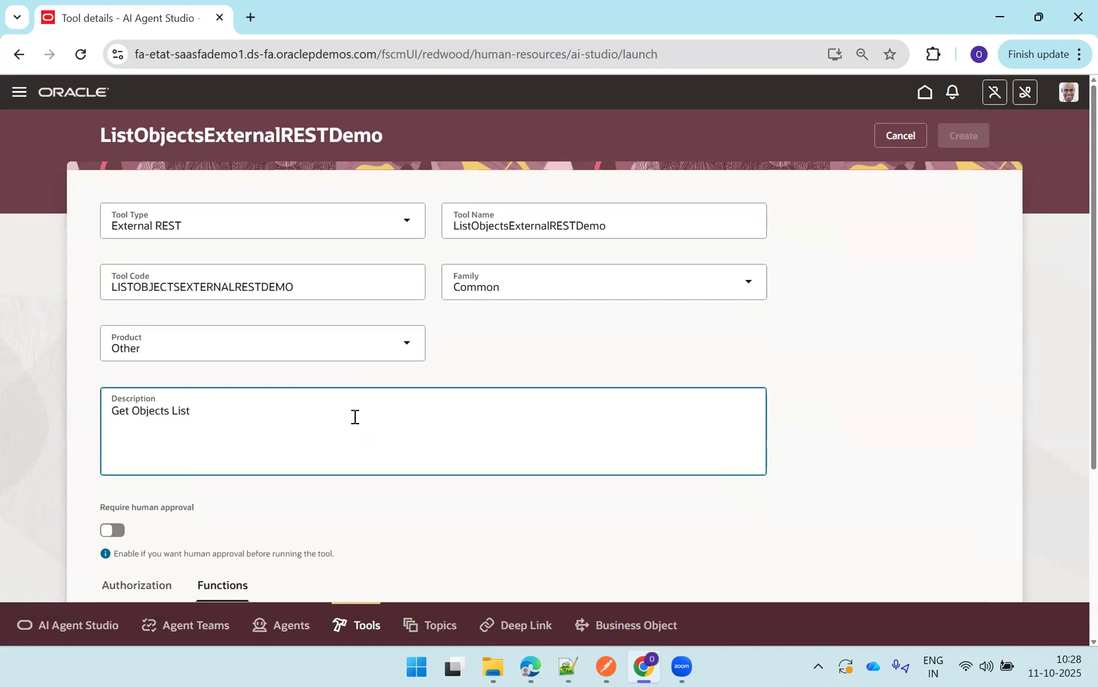
pyautogui.write('Data')
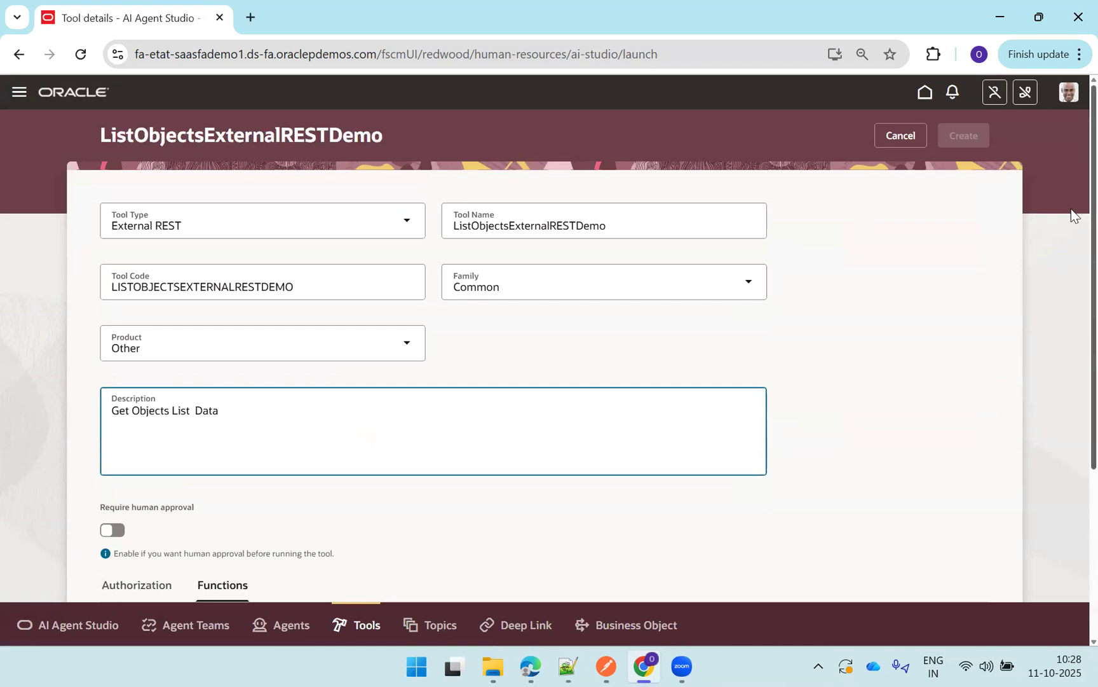
pyautogui.scroll(-2, 1073, 349)
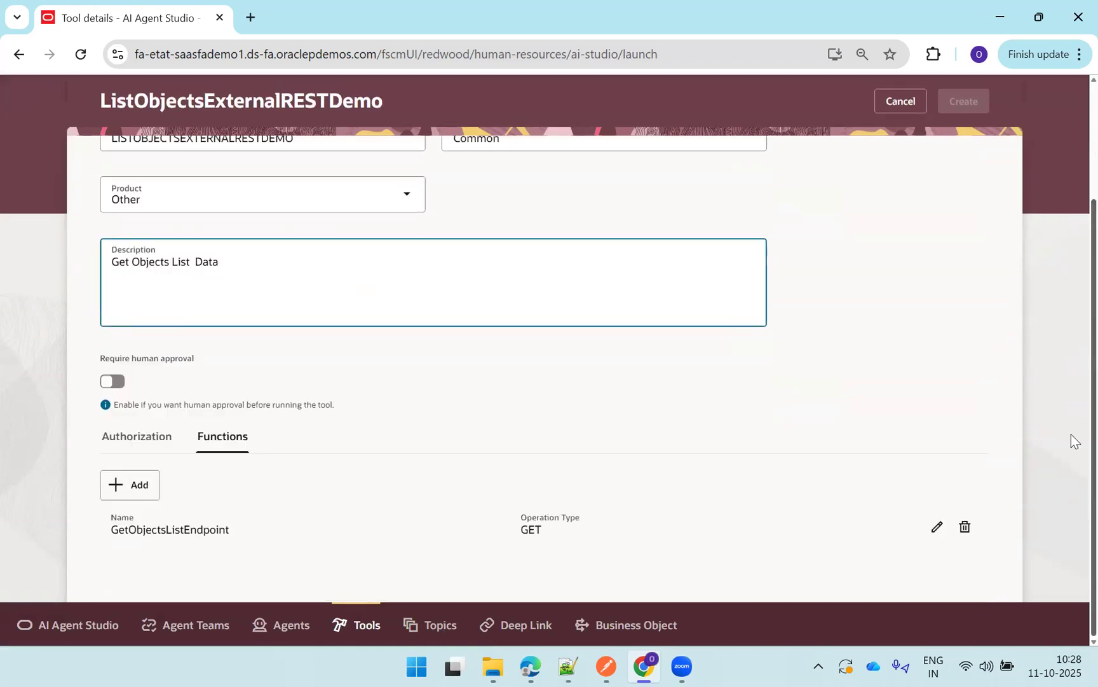
# Change the GetObjectsListEndpoint description to 'Get List of Objects Data' and save the endpoint
pyautogui.click(937, 527)
pyautogui.click(329, 337)
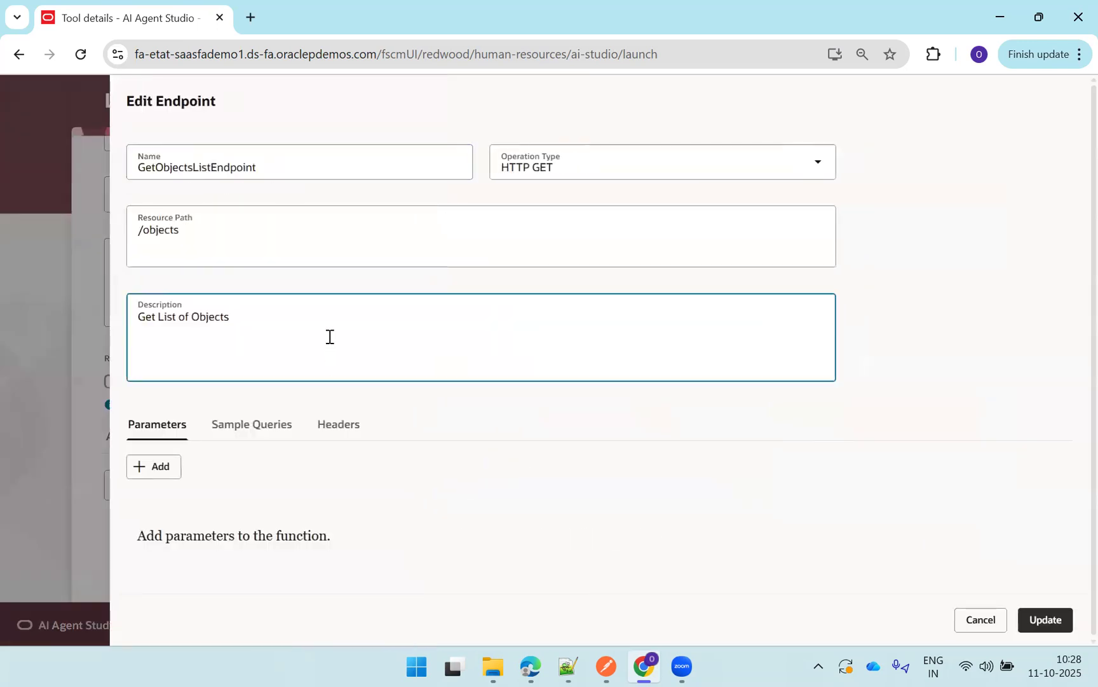
pyautogui.write('Data')
pyautogui.click(262, 436)
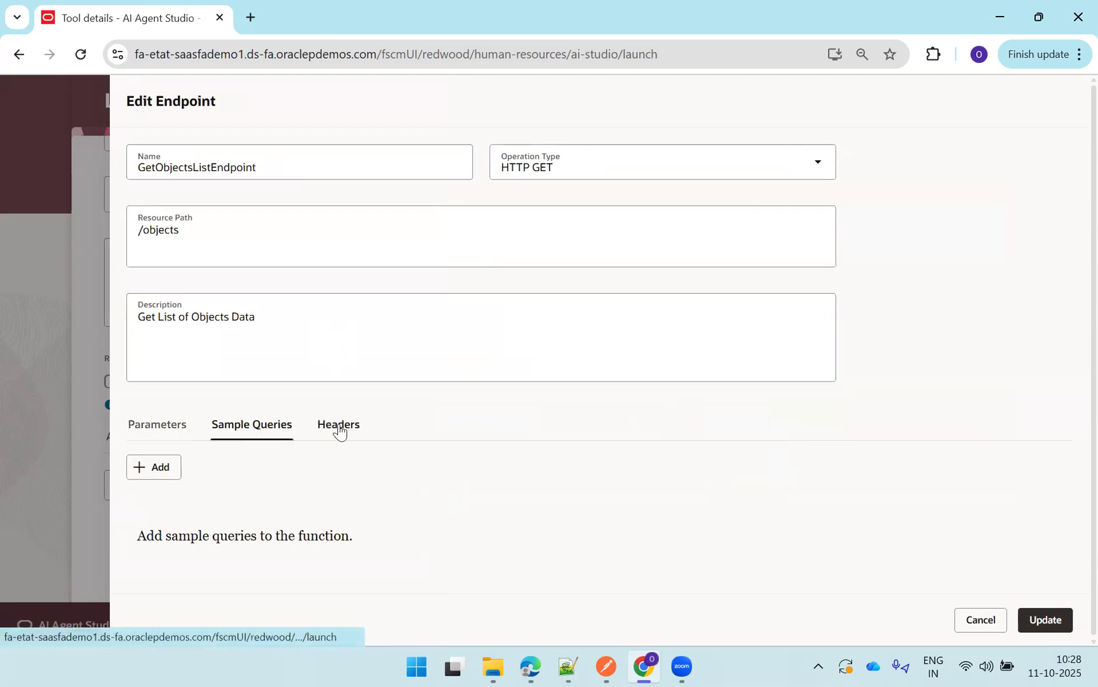
pyautogui.click(341, 429)
pyautogui.click(164, 432)
pyautogui.click(1044, 620)
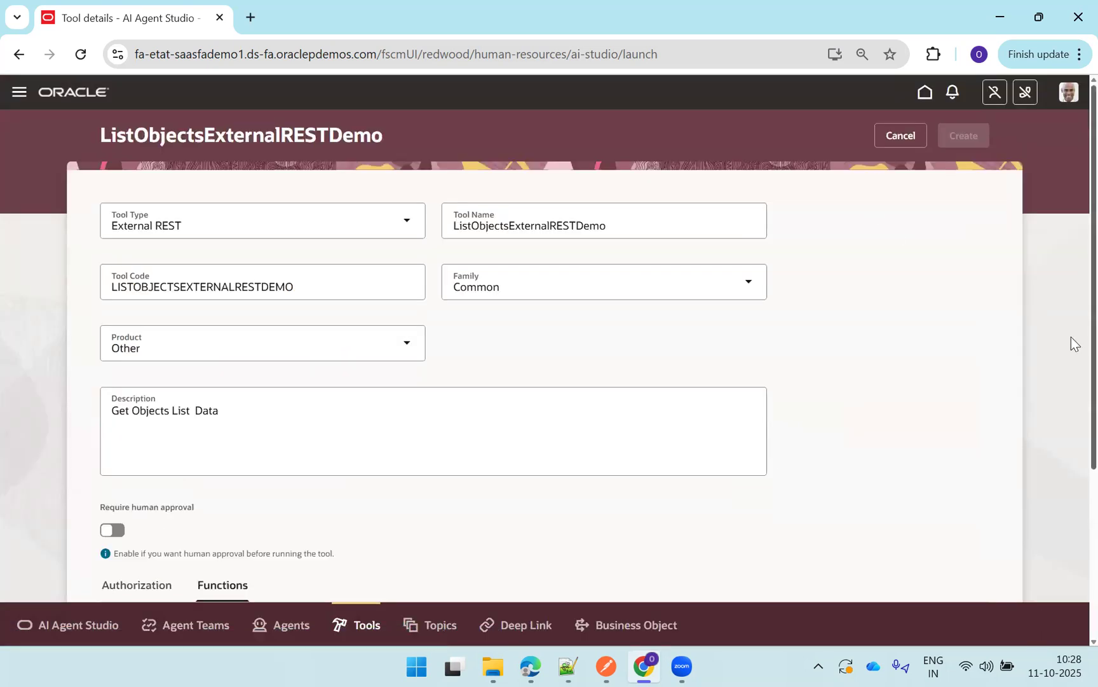
pyautogui.scroll(-2, 1071, 445)
# Review the tool's authorization and name, then cancel the draft back to the Tools Library
pyautogui.click(136, 436)
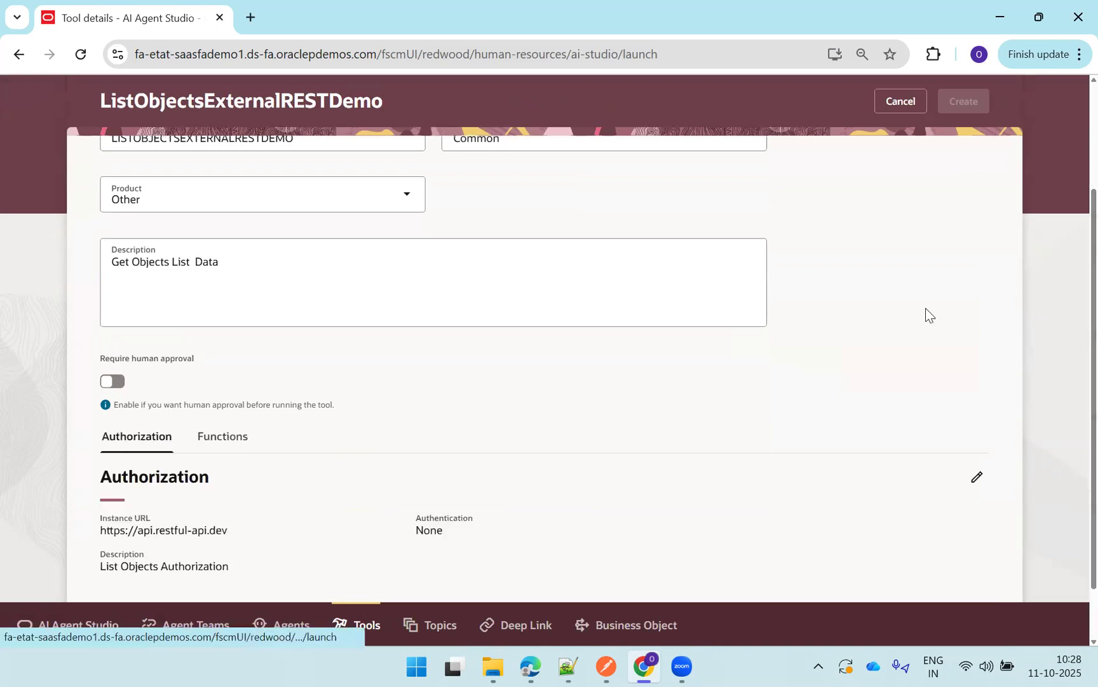
pyautogui.scroll(-1, 1071, 318)
pyautogui.scroll(3, 1071, 381)
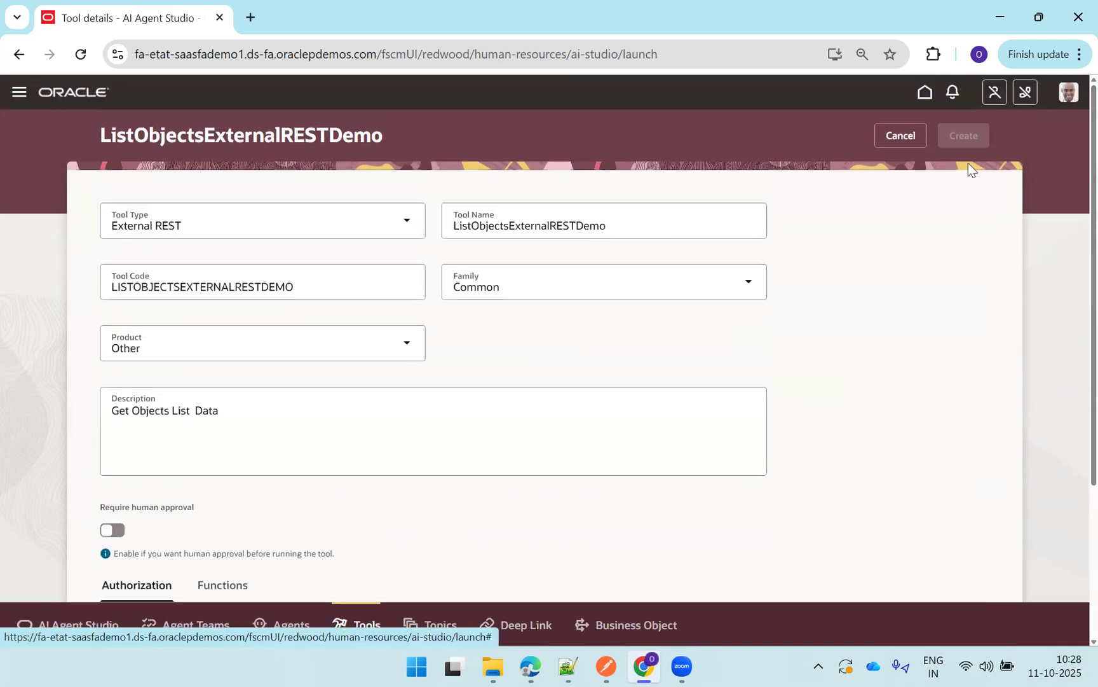
pyautogui.click(446, 226)
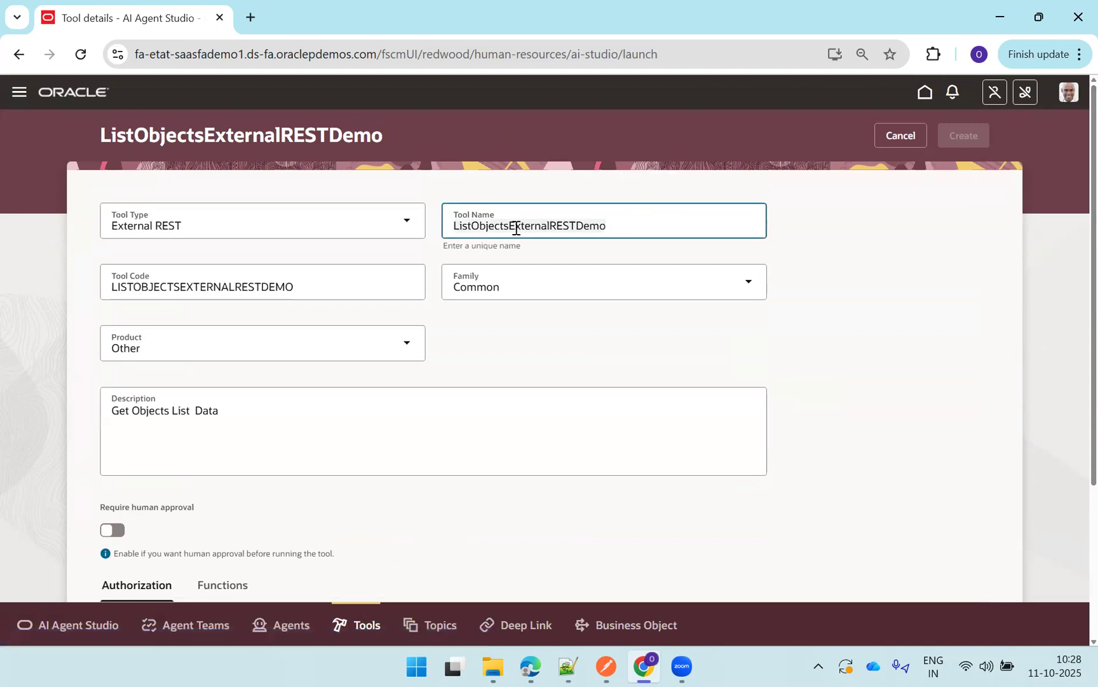
pyautogui.click(901, 135)
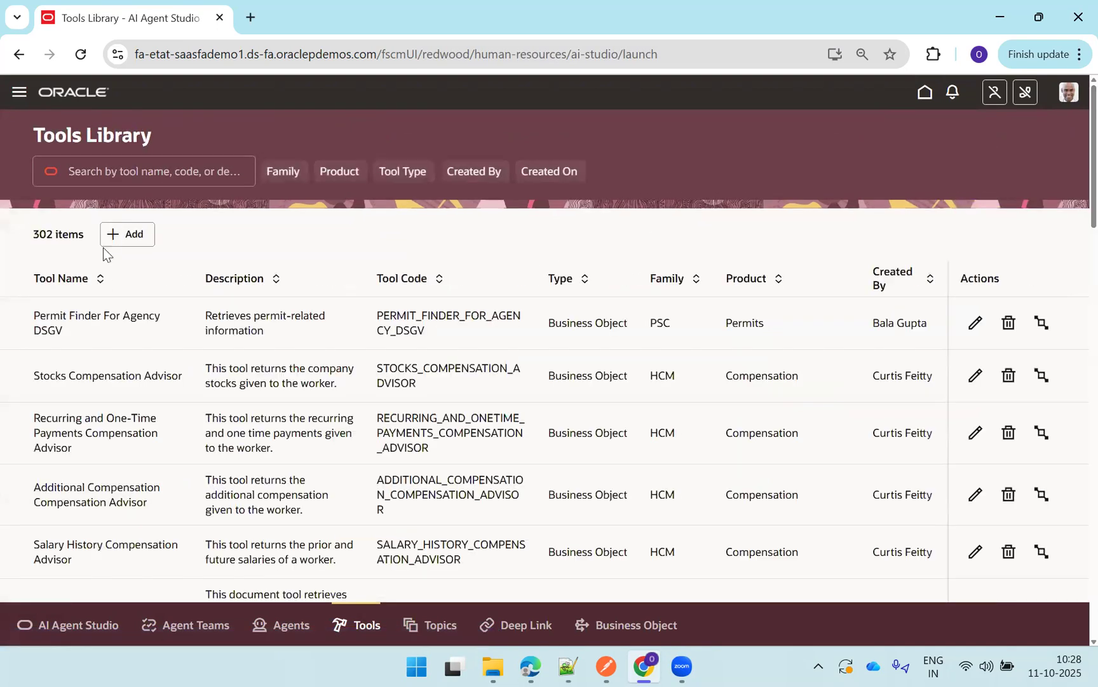
# Start a new External REST tool named ListObjectsExternalRESTDemo, pasting the name
pyautogui.click(114, 235)
pyautogui.click(285, 229)
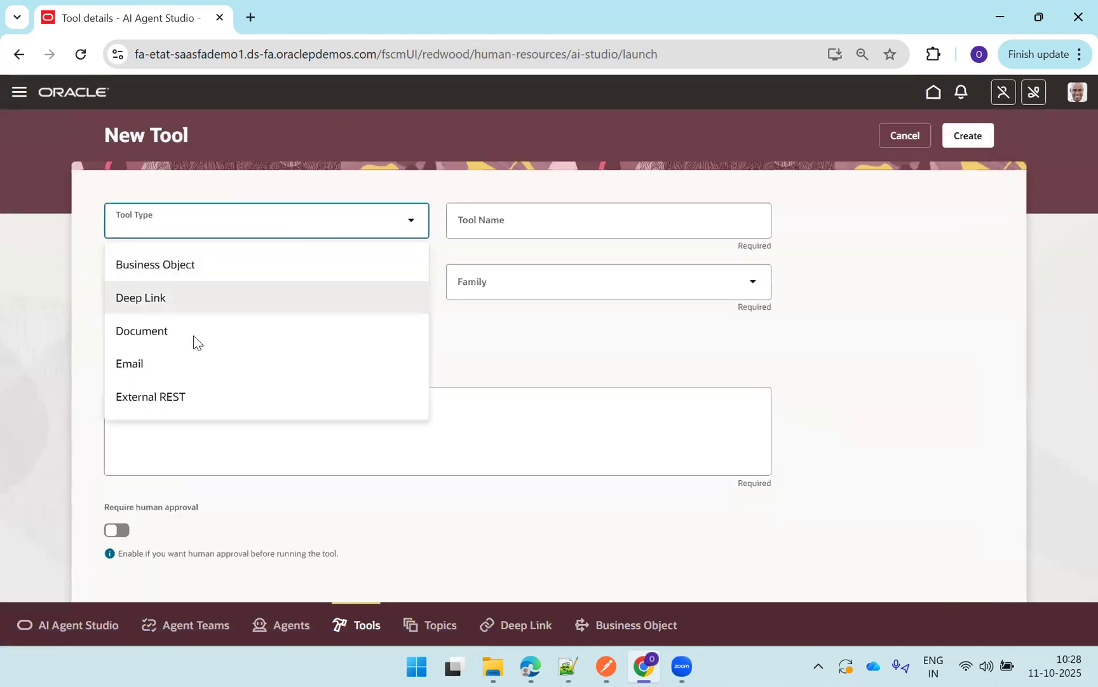
pyautogui.click(191, 391)
pyautogui.click(478, 224)
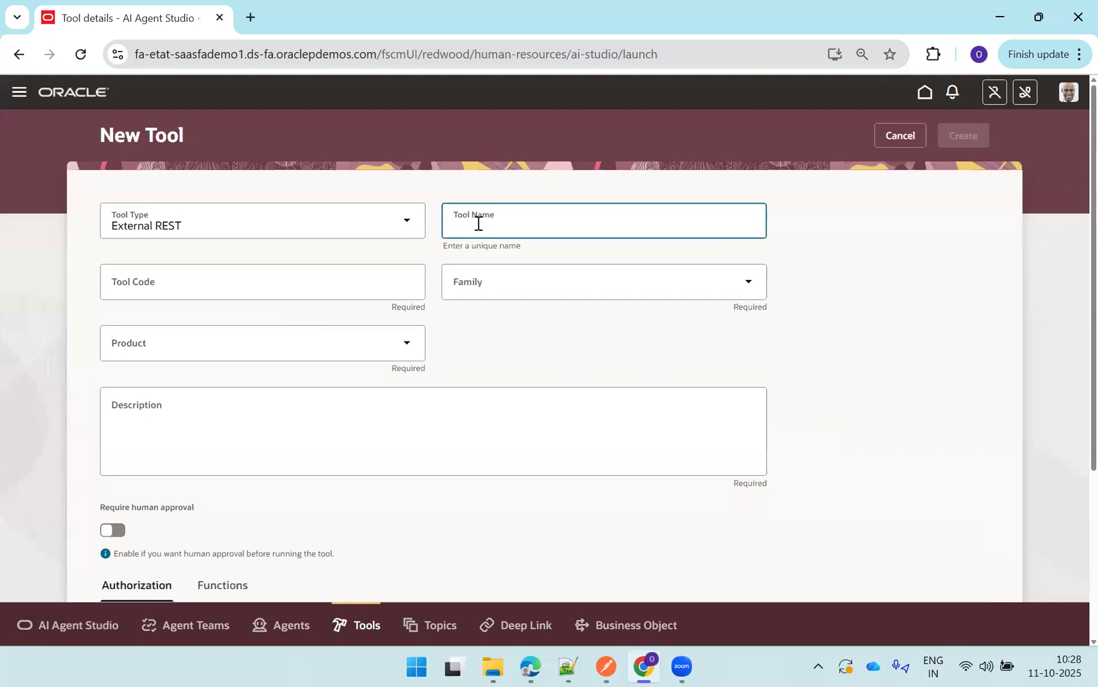
pyautogui.write('ListObjectsExternalRESTDemo')
pyautogui.click(289, 289)
# Set its family to Common, product to Other, and description to 'List Objects'
pyautogui.click(507, 281)
pyautogui.click(485, 358)
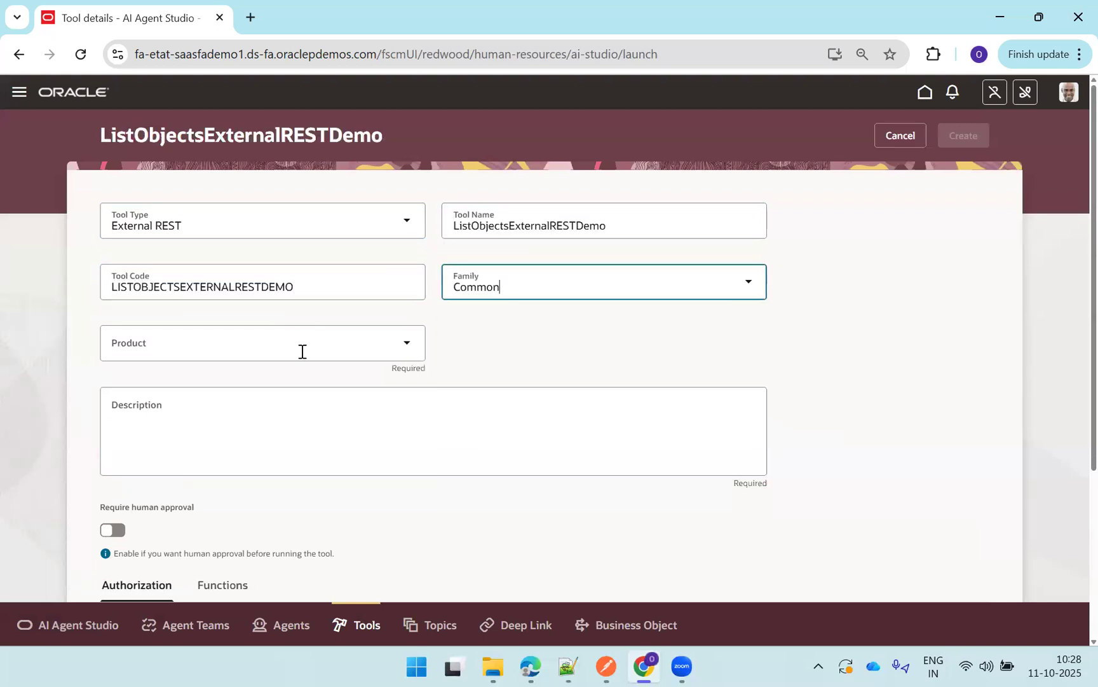
pyautogui.click(302, 351)
pyautogui.click(241, 396)
pyautogui.click(270, 456)
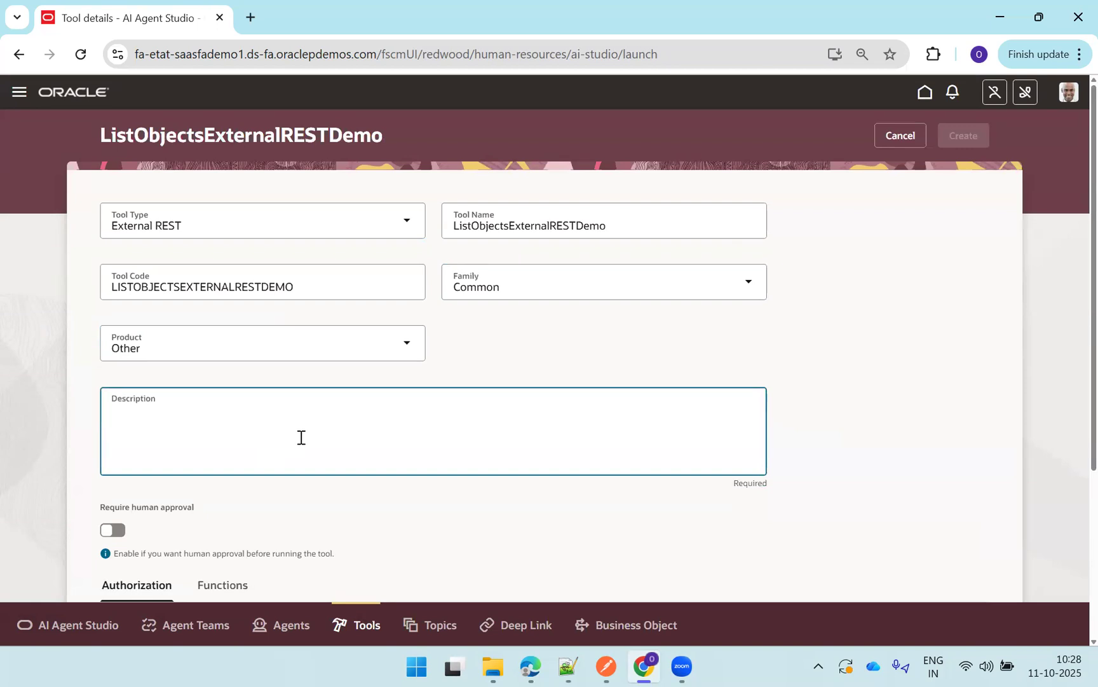
pyautogui.write('List Objects')
pyautogui.scroll(-4, 1071, 231)
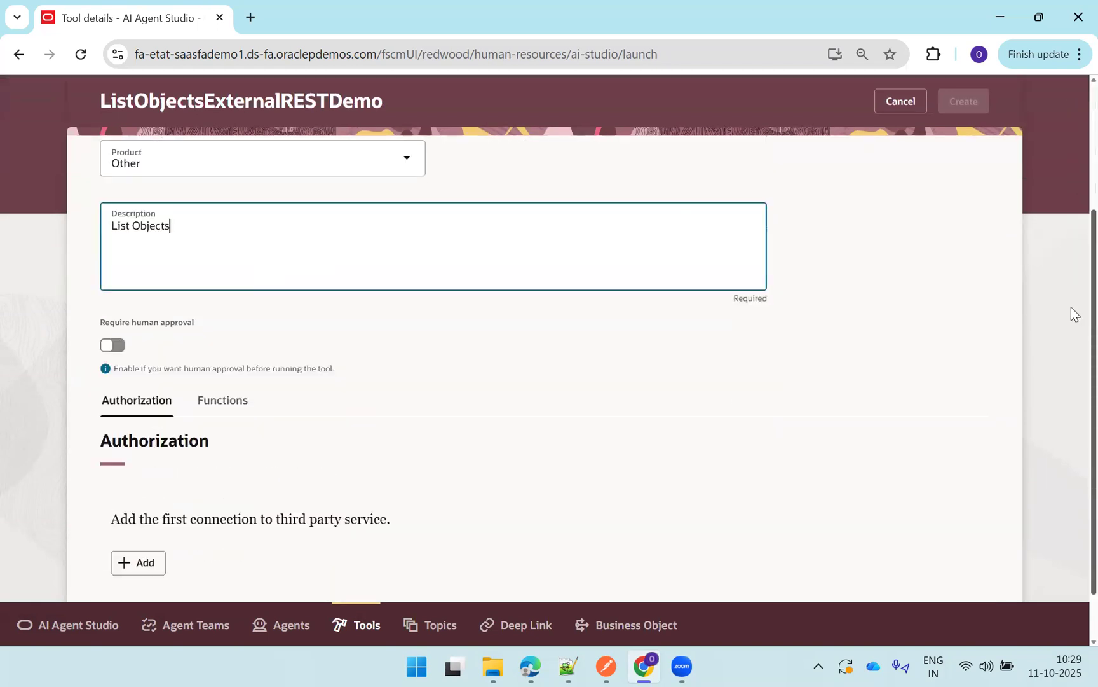
pyautogui.click(143, 503)
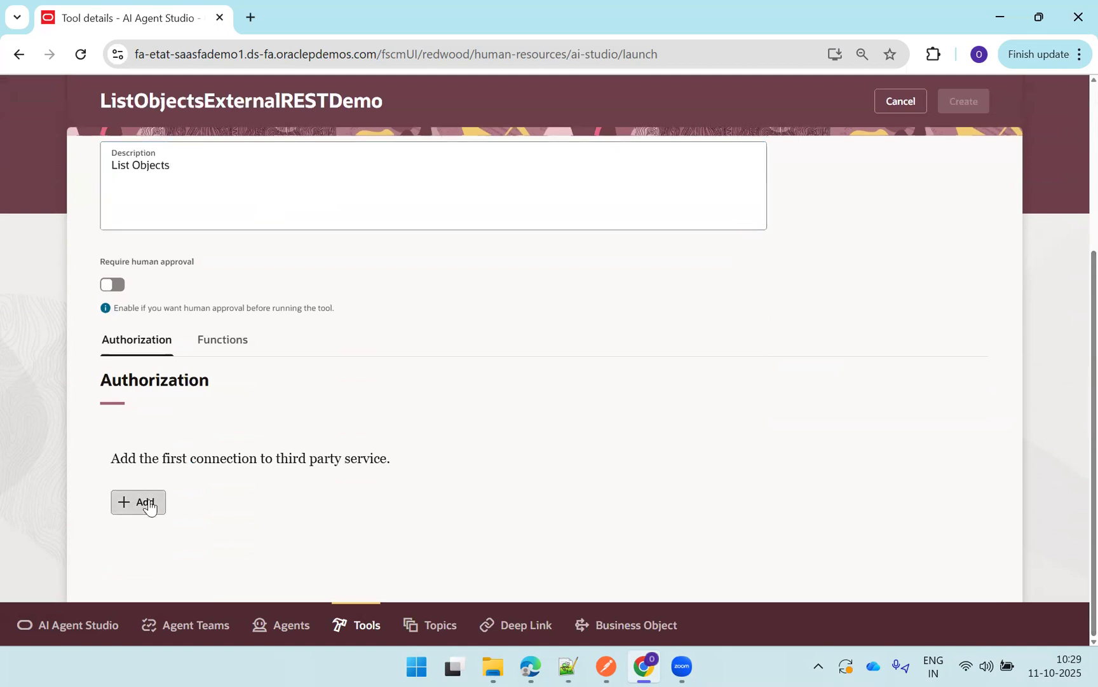
pyautogui.click(606, 666)
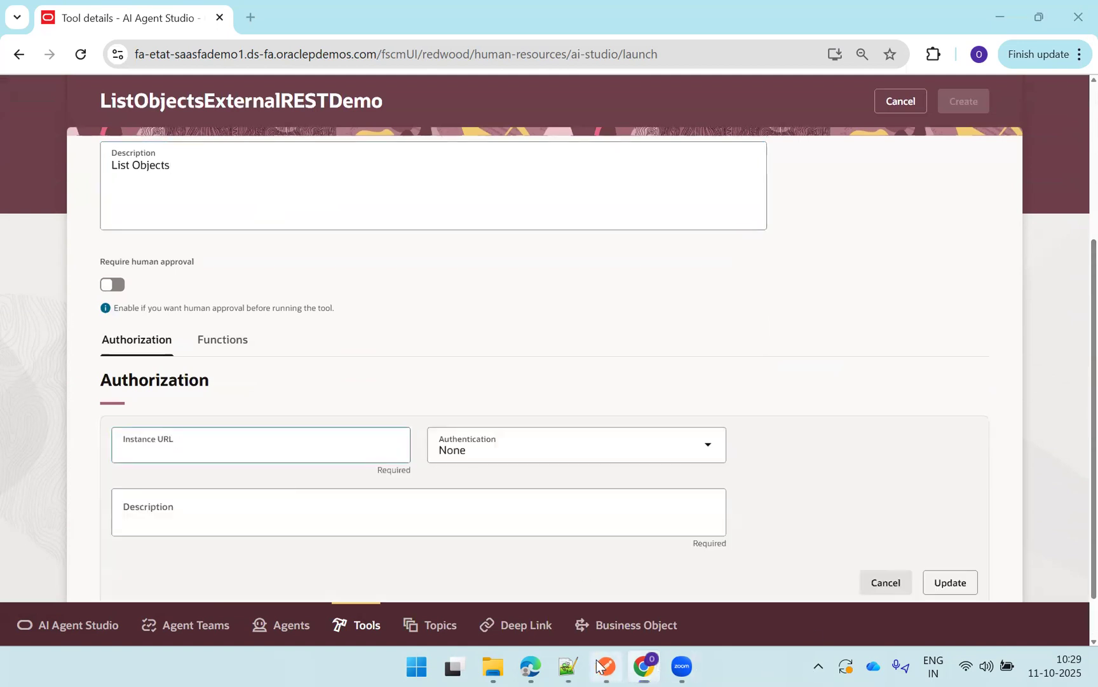
pyautogui.moveTo(311, 141); pyautogui.dragTo(162, 141)
pyautogui.hotkey('ctrl', 'c')
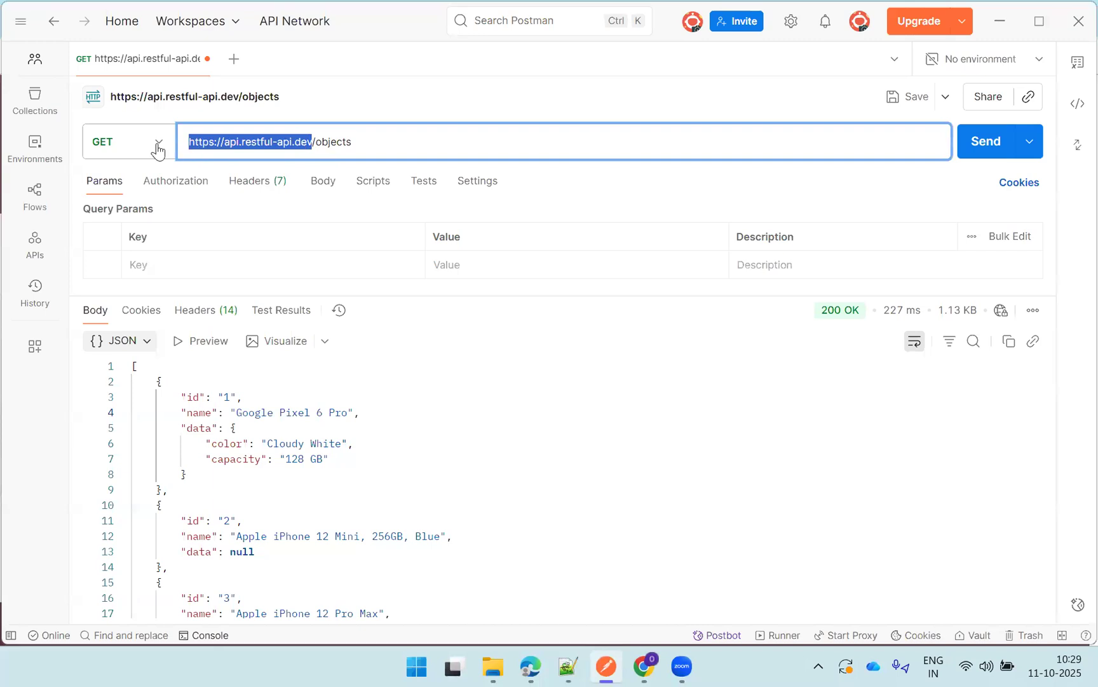
pyautogui.hotkey('alt', 'Tab')
pyautogui.hotkey('ctrl', 'v')
pyautogui.click(488, 448)
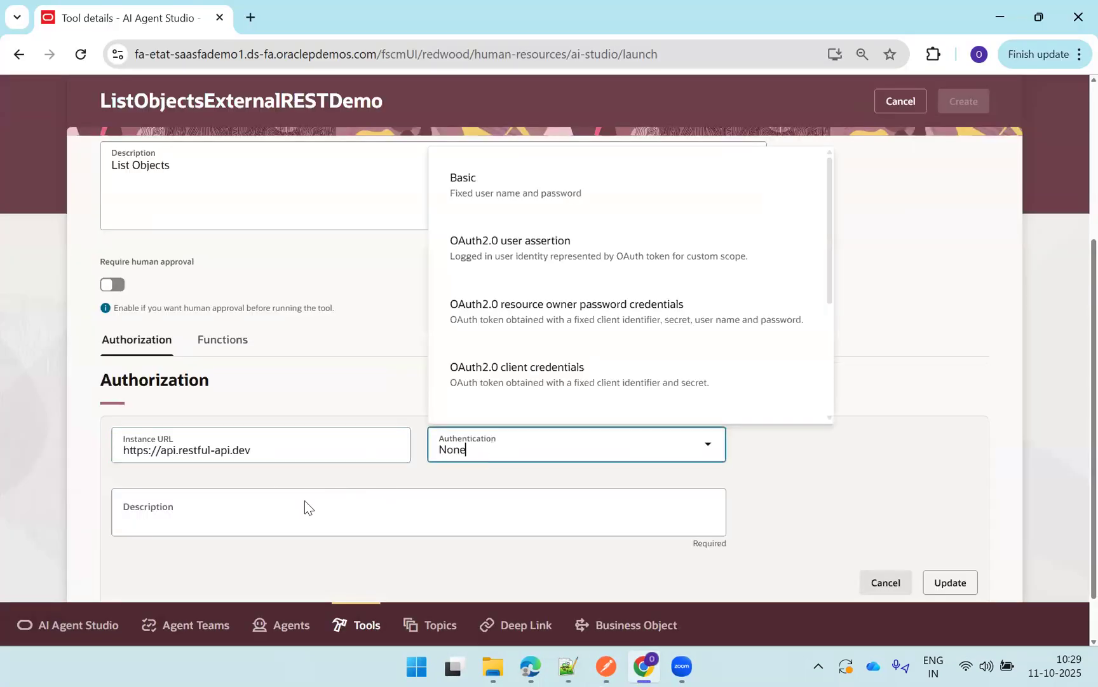
pyautogui.click(304, 500)
pyautogui.click(261, 515)
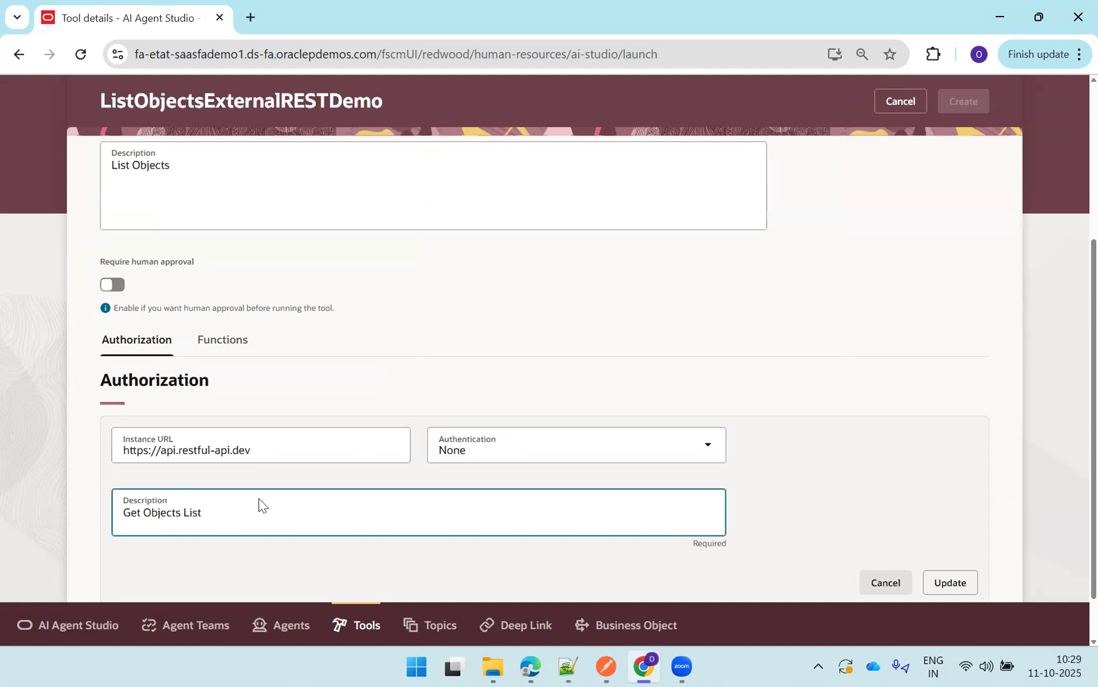
pyautogui.click(952, 584)
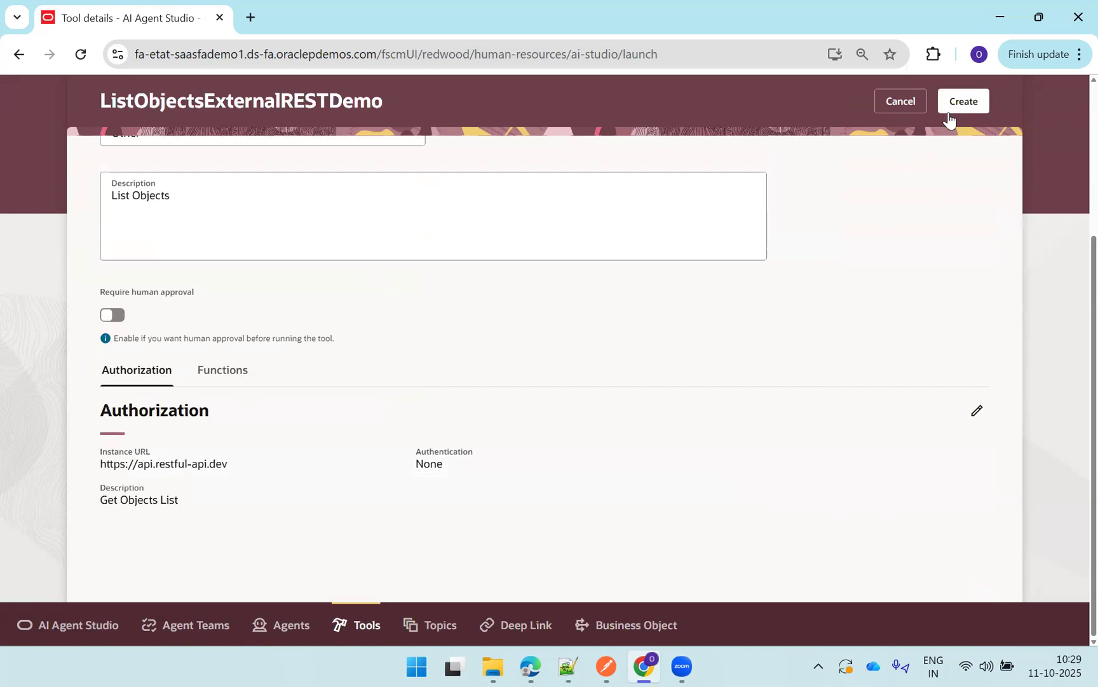
# Add the GET endpoint GetListObjectsEP with resource path /objects and description 'Get List Objects Desc'
pyautogui.click(217, 374)
pyautogui.click(127, 474)
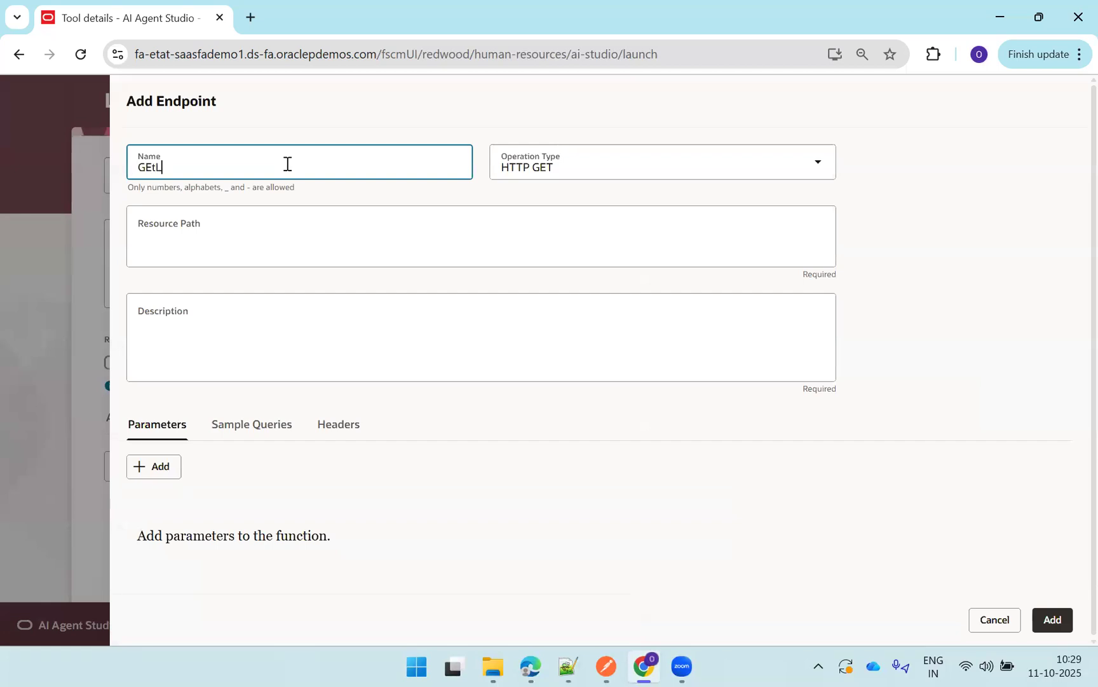
pyautogui.write('GetListObjectsEP')
pyautogui.press('Tab')
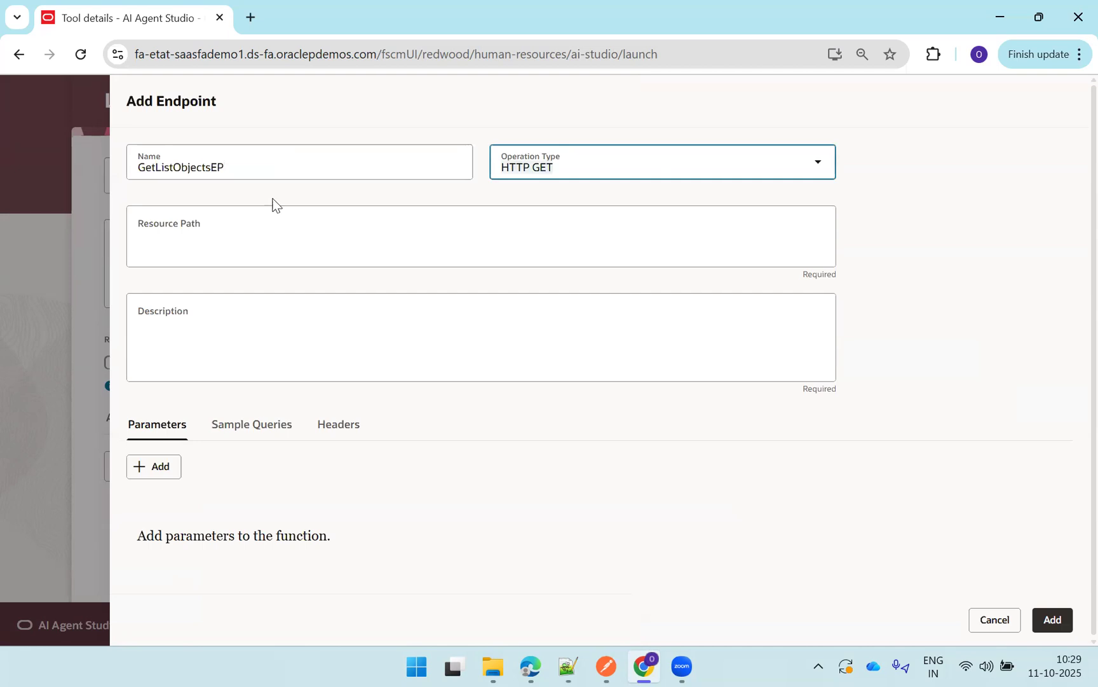
pyautogui.click(260, 245)
pyautogui.hotkey('alt', 'Tab')
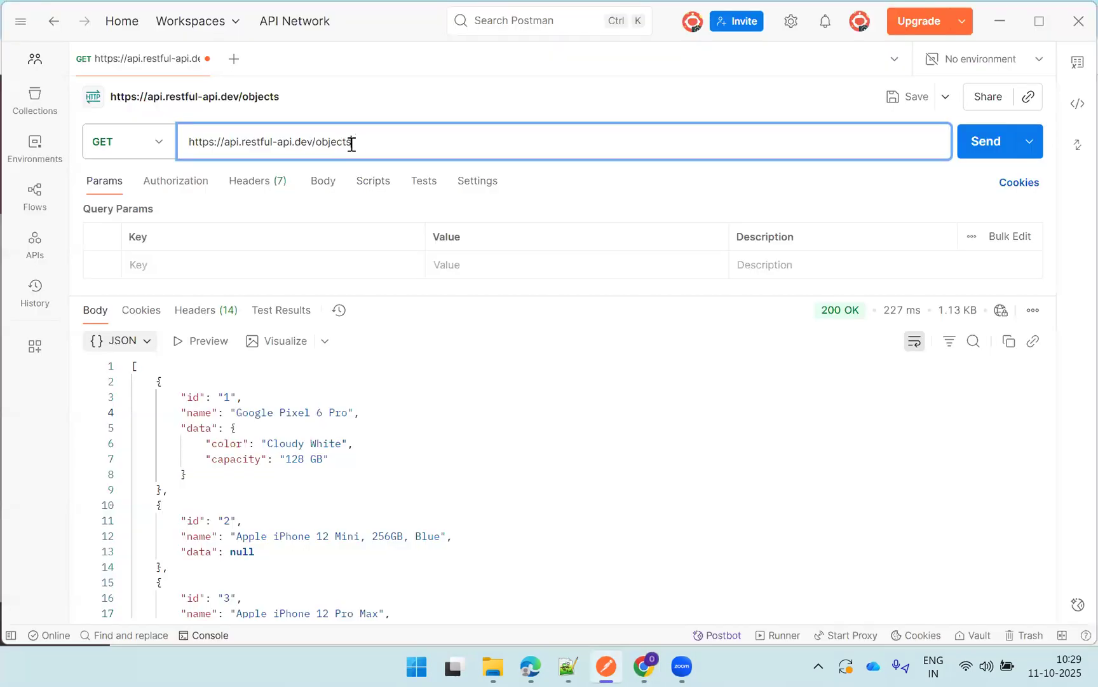
pyautogui.moveTo(352, 141); pyautogui.dragTo(312, 141)
pyautogui.hotkey('ctrl', 'c')
pyautogui.hotkey('alt', 'Tab')
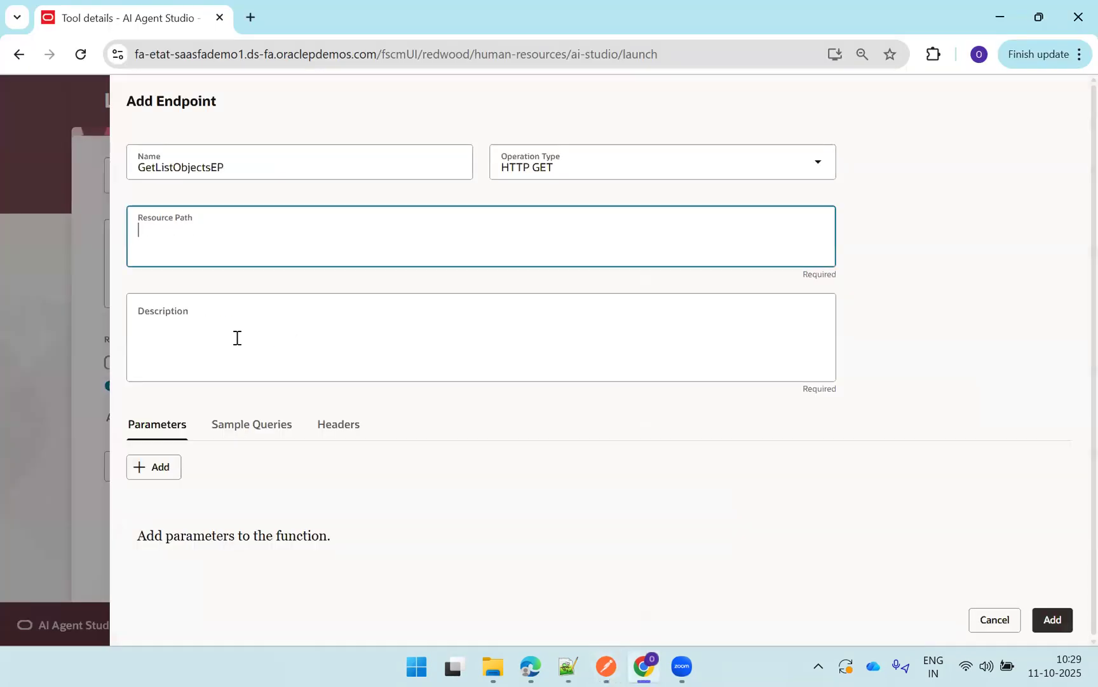
pyautogui.hotkey('ctrl', 'v')
pyautogui.click(237, 335)
pyautogui.write('Get')
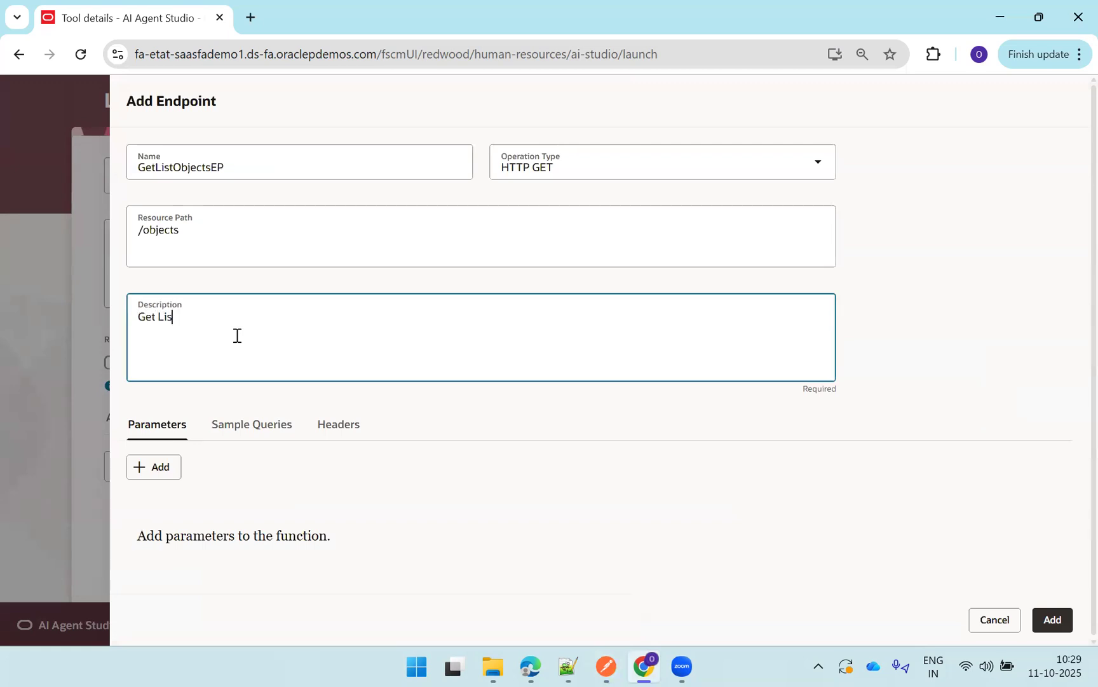
pyautogui.write(' List Objects Desc')
pyautogui.click(1052, 620)
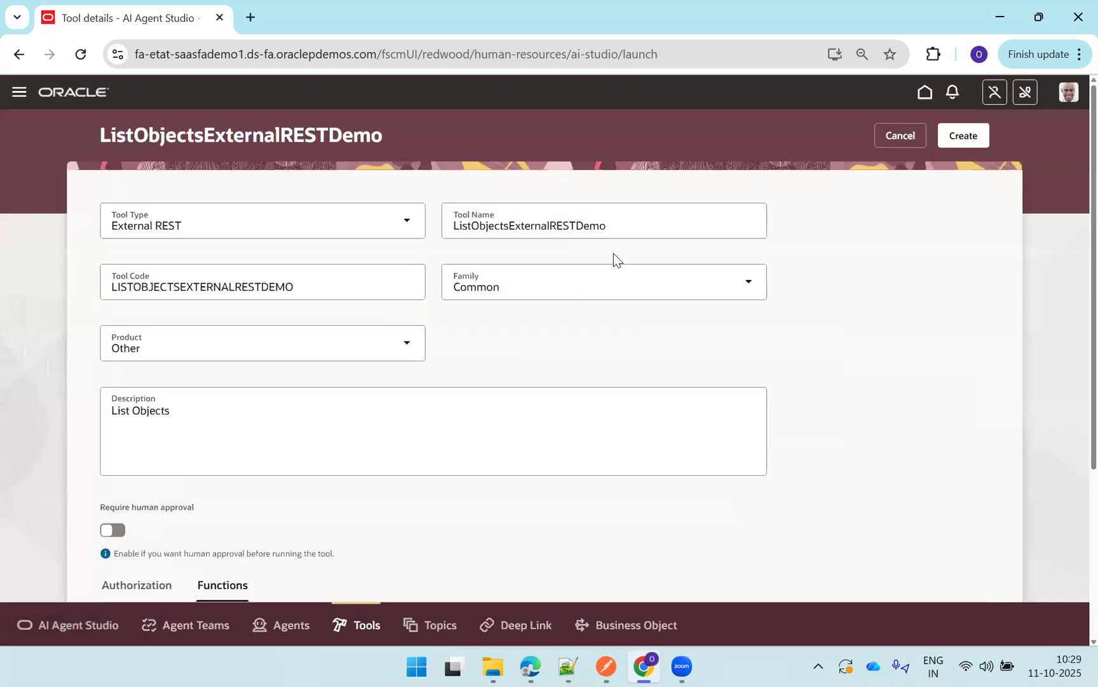
# Create the ListObjectsExternalRESTDemo tool and keep its name in a new note
pyautogui.click(638, 227)
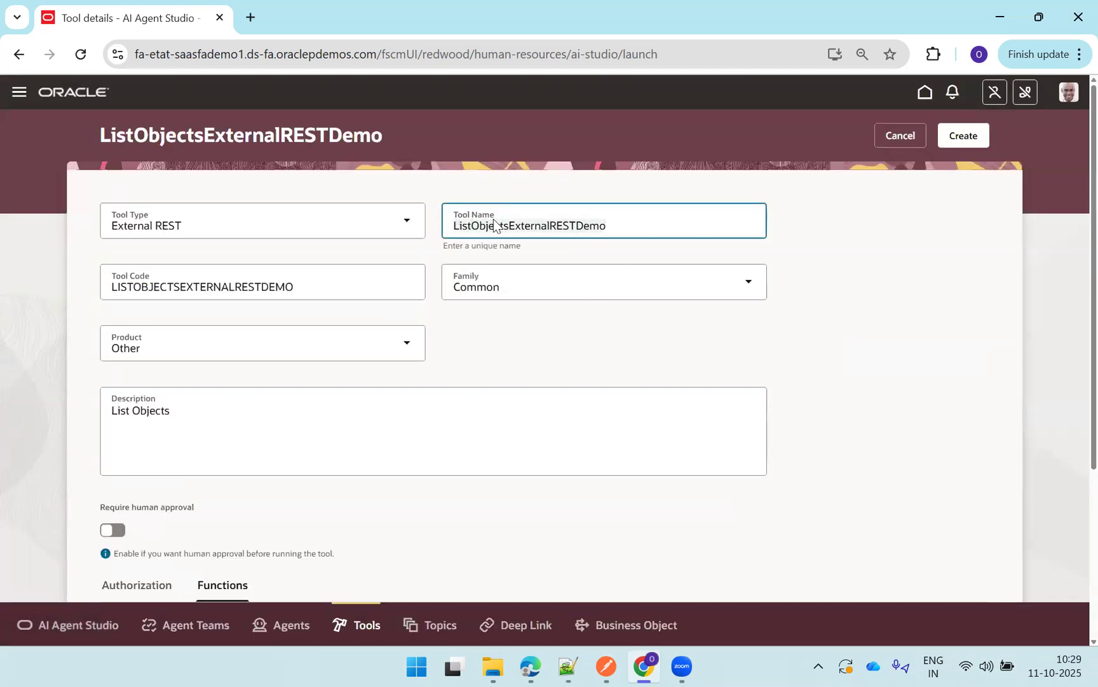
pyautogui.click(955, 137)
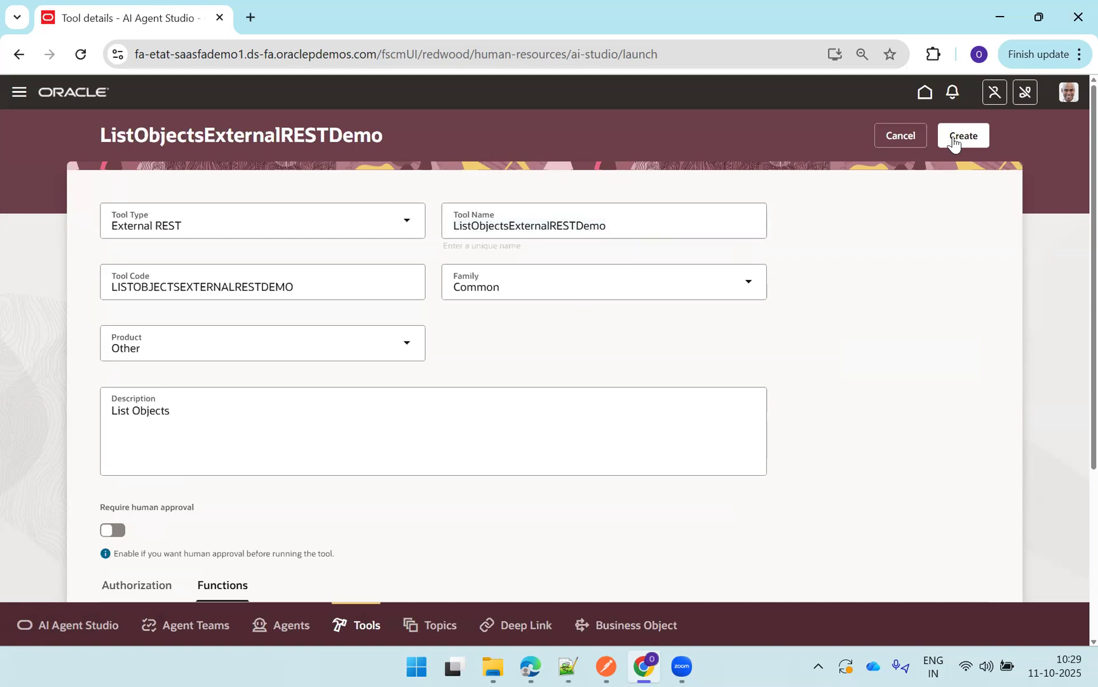
pyautogui.click(570, 666)
pyautogui.hotkey('ctrl', 'n')
pyautogui.write('ListObjectsExternalRESTDemo')
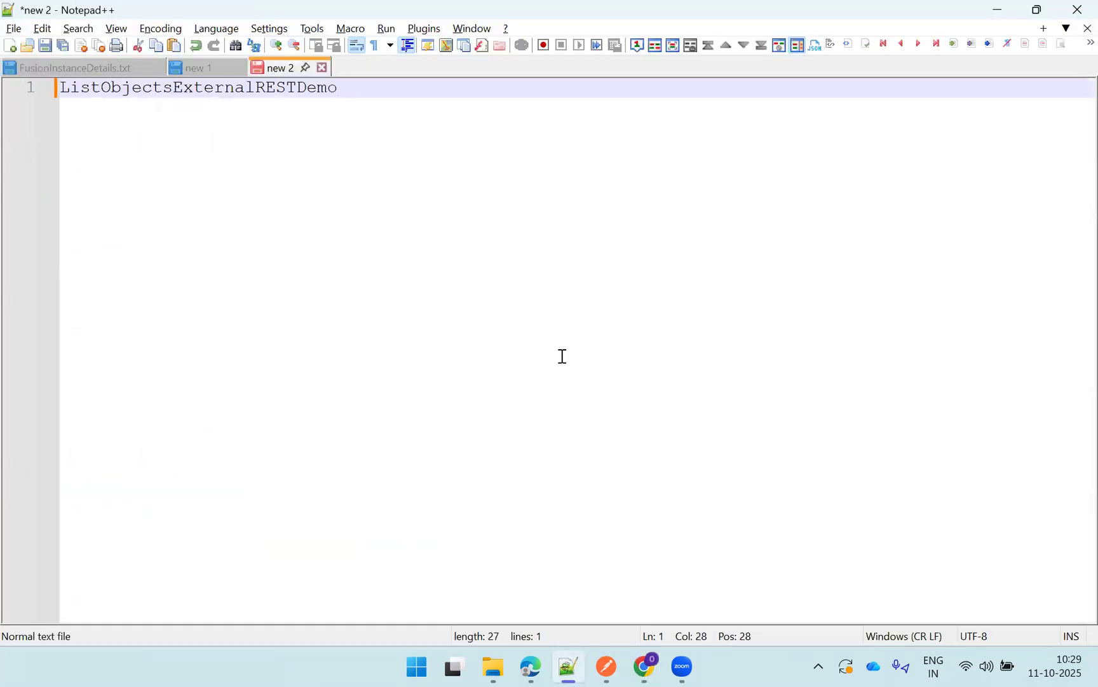
pyautogui.press('Return')
pyautogui.hotkey('alt', 'Tab')
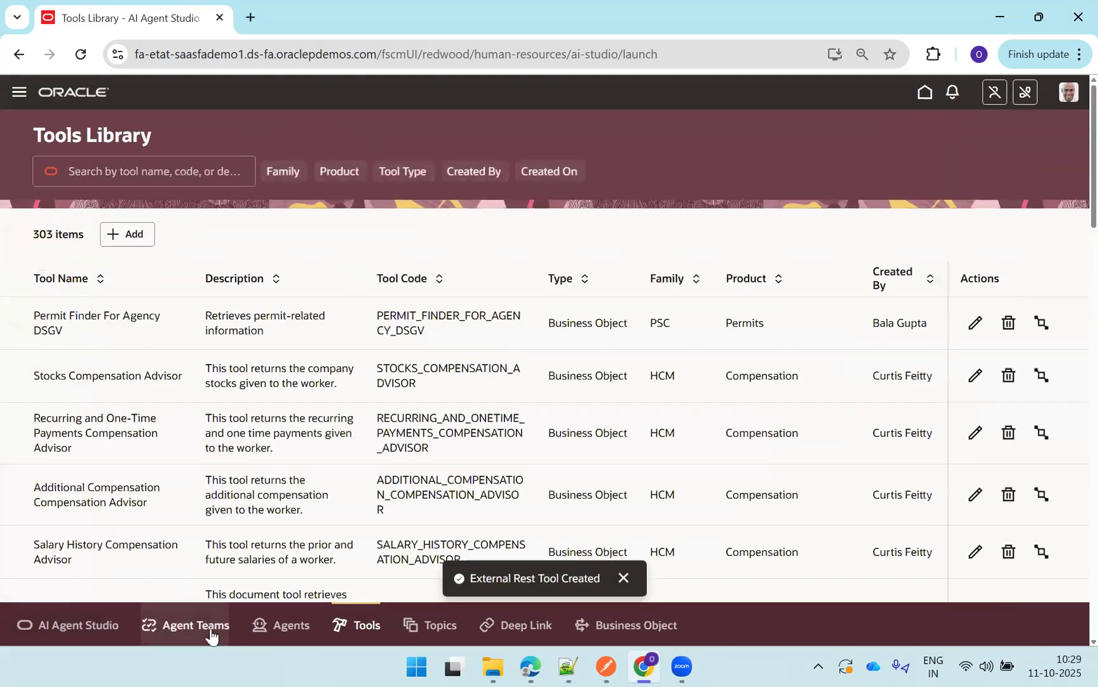
# Start a new agent team with family PRC, product Self Service Procurement and 20 maximum interactions
pyautogui.click(211, 636)
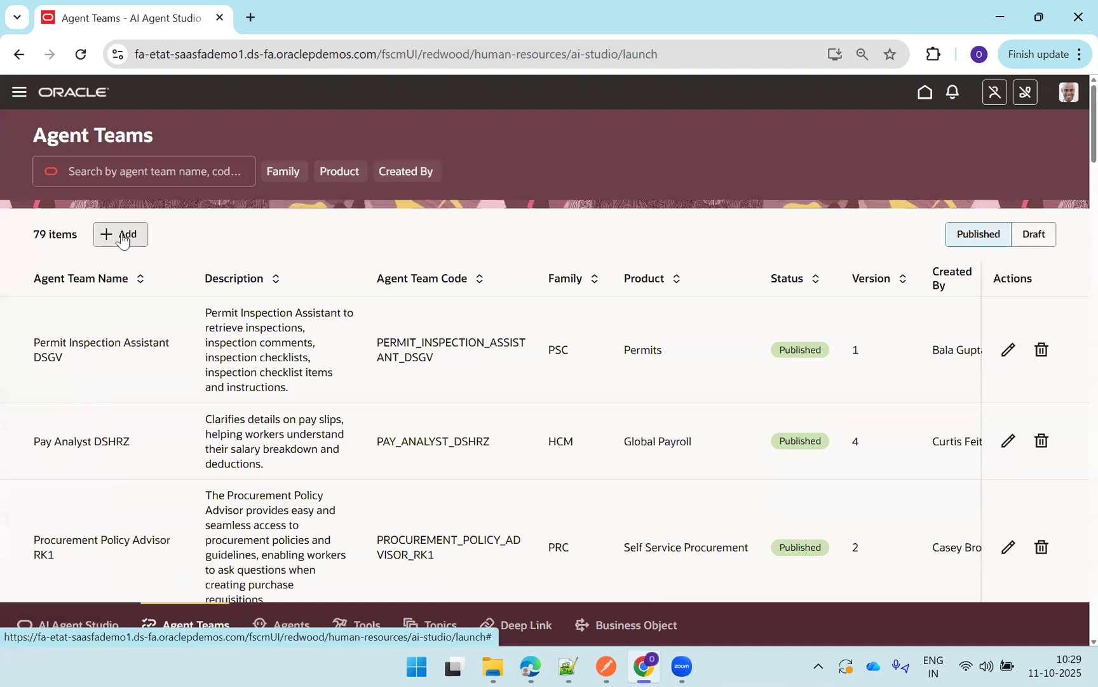
pyautogui.click(121, 234)
pyautogui.click(518, 219)
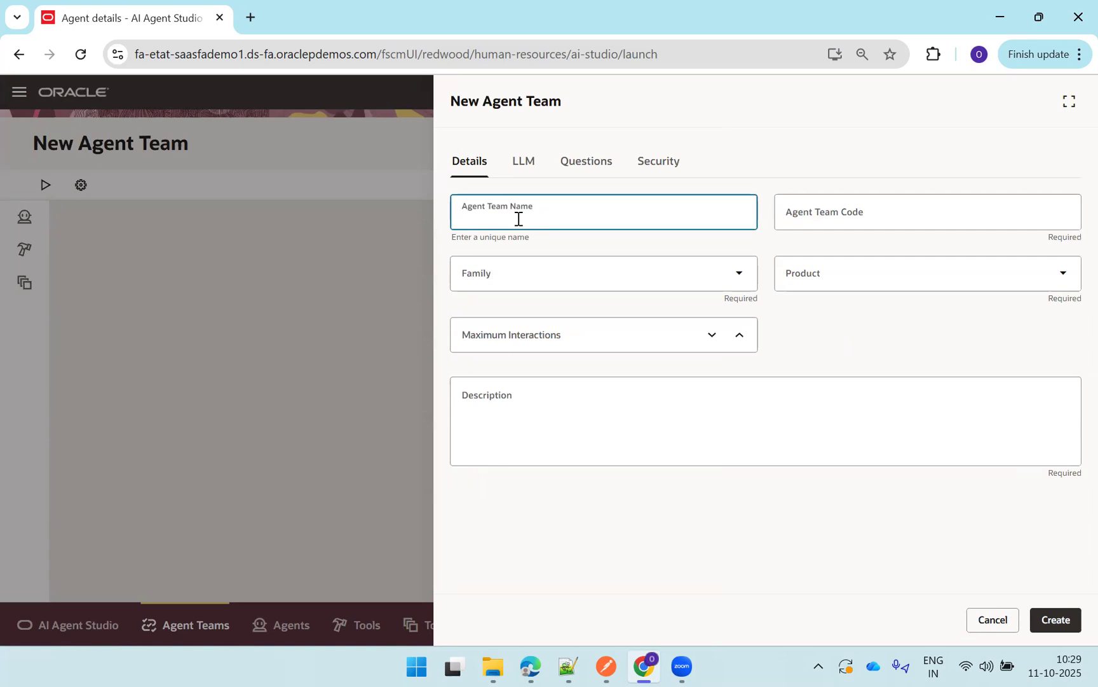
pyautogui.write('ListAgentsSupervi')
pyautogui.write('sorTeamDemo')
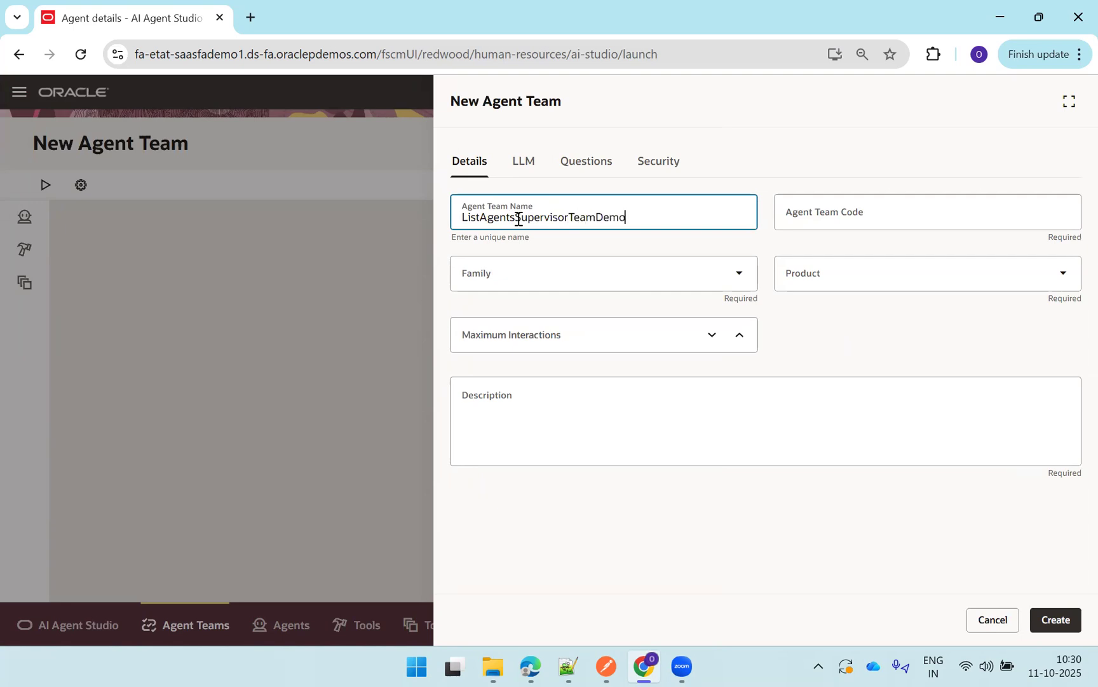
pyautogui.press('Tab')
pyautogui.click(517, 275)
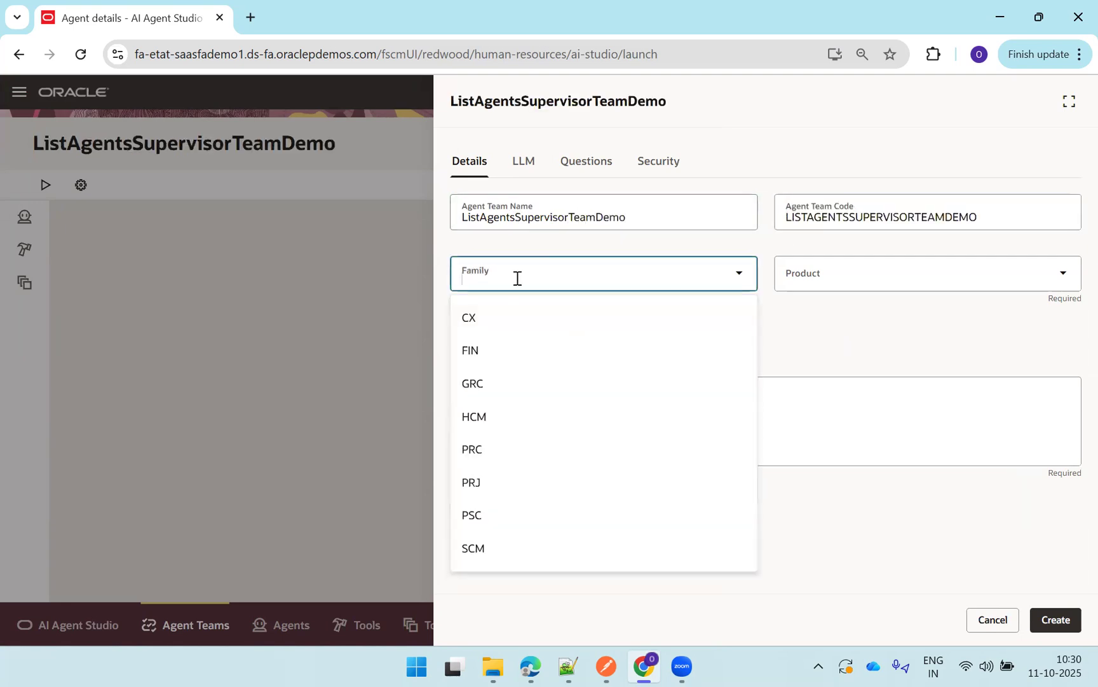
pyautogui.click(552, 445)
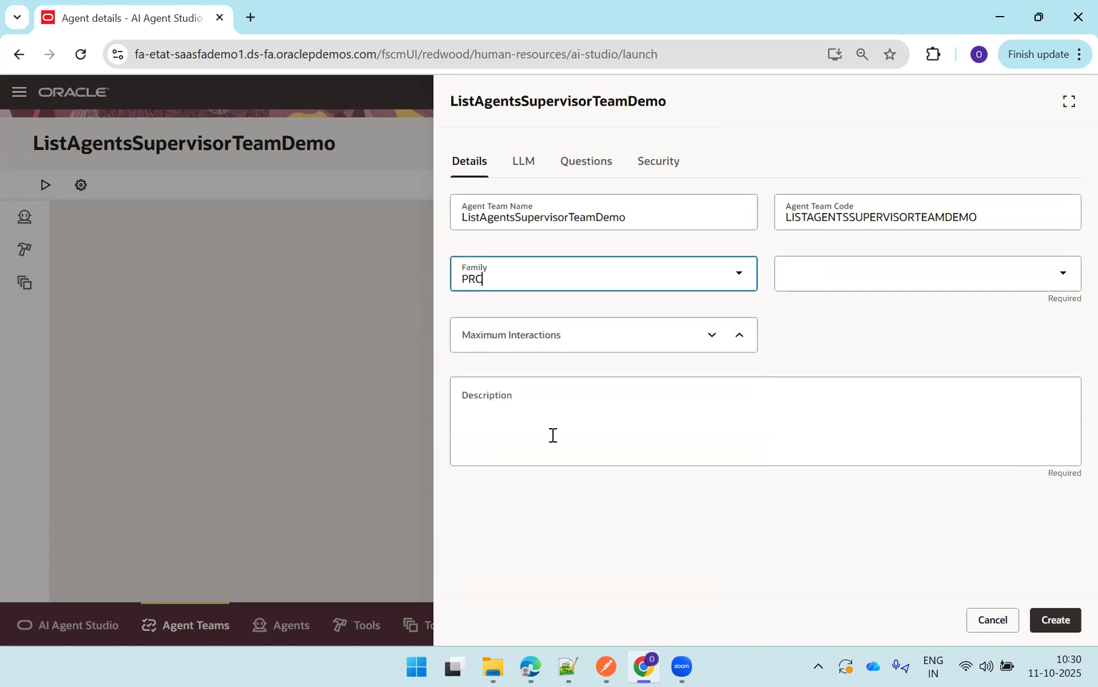
pyautogui.click(912, 274)
pyautogui.click(844, 349)
pyautogui.click(632, 337)
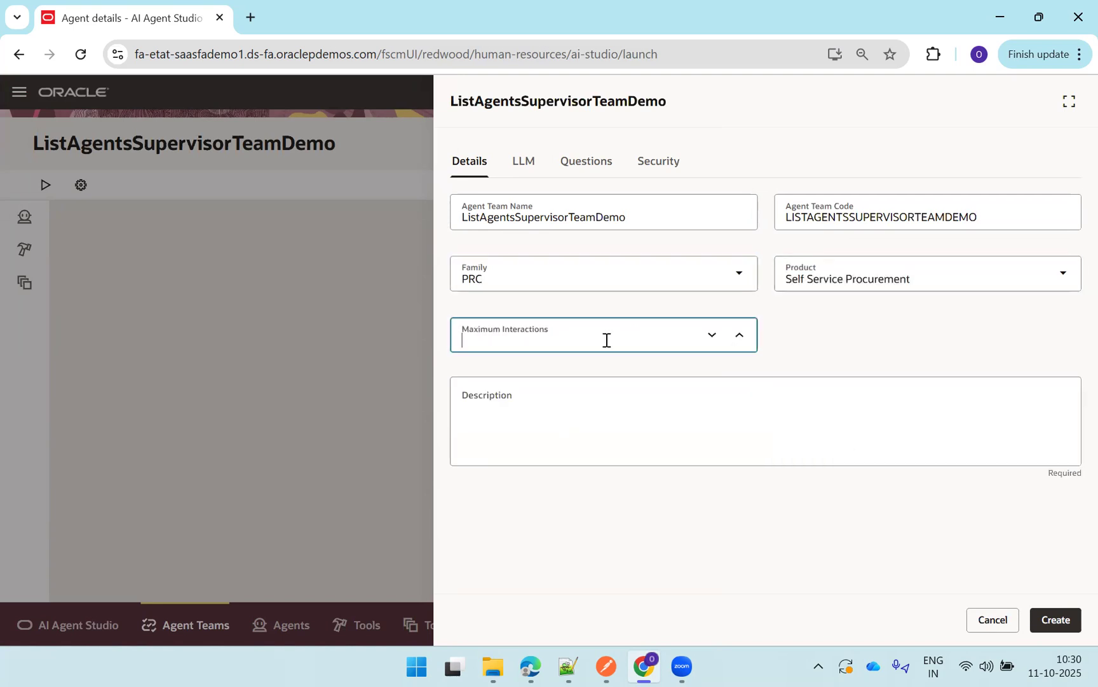
pyautogui.write('20')
# Complete the name ListObjectsAgentsSupervisorTeamDemo, describe it 'List Objects Agent Demo', and create the team
pyautogui.click(567, 445)
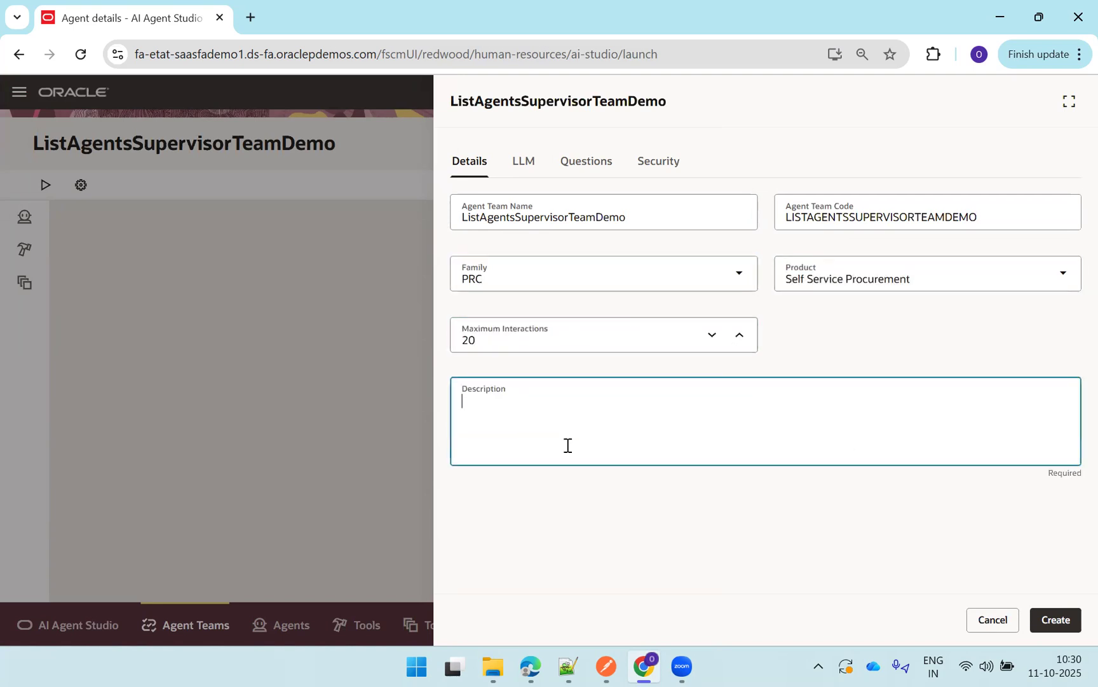
pyautogui.write('List')
pyautogui.click(481, 216)
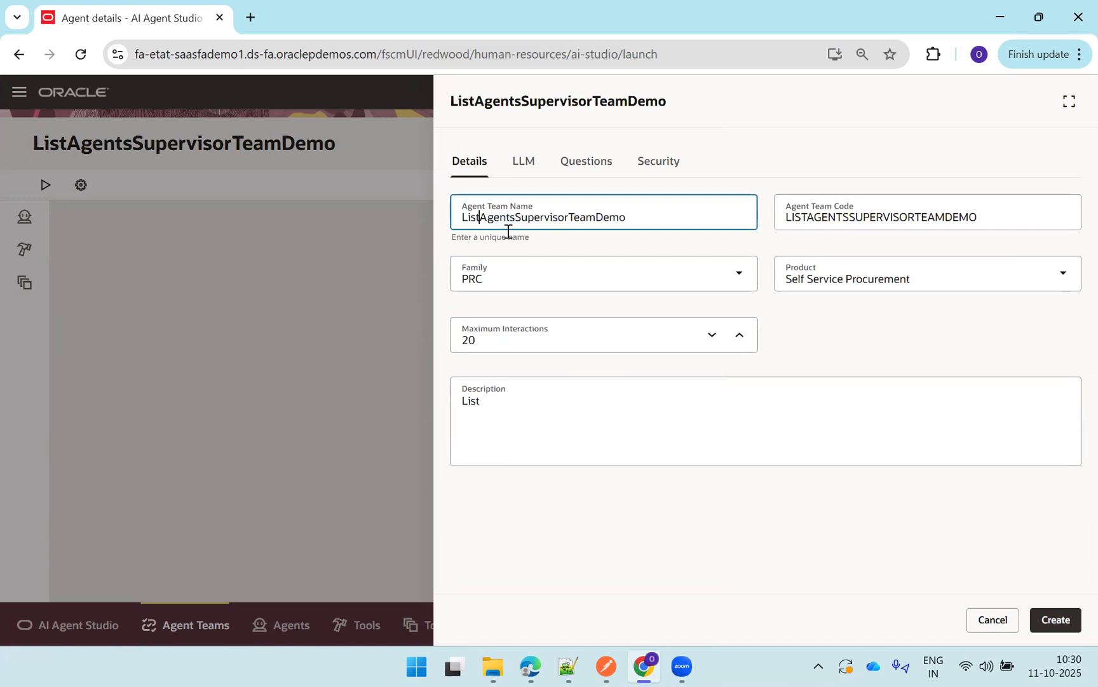
pyautogui.write('Objects')
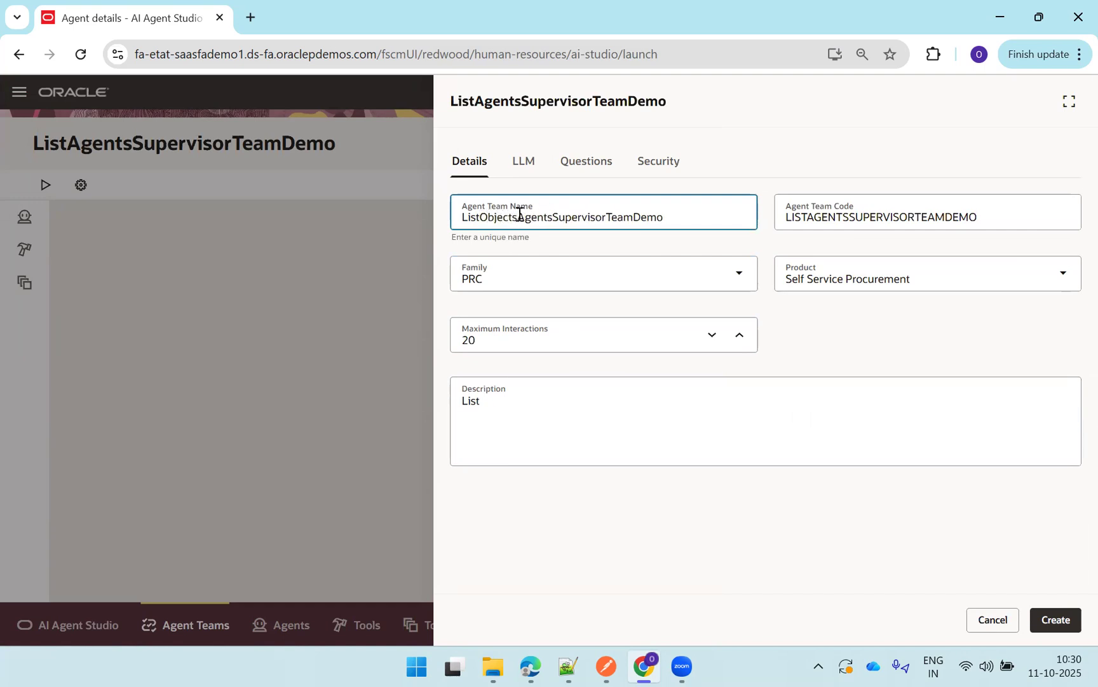
pyautogui.click(582, 422)
pyautogui.hotkey('ctrl', 'a')
pyautogui.write('ListObjectsAgentsSupervisorTeamDemo')
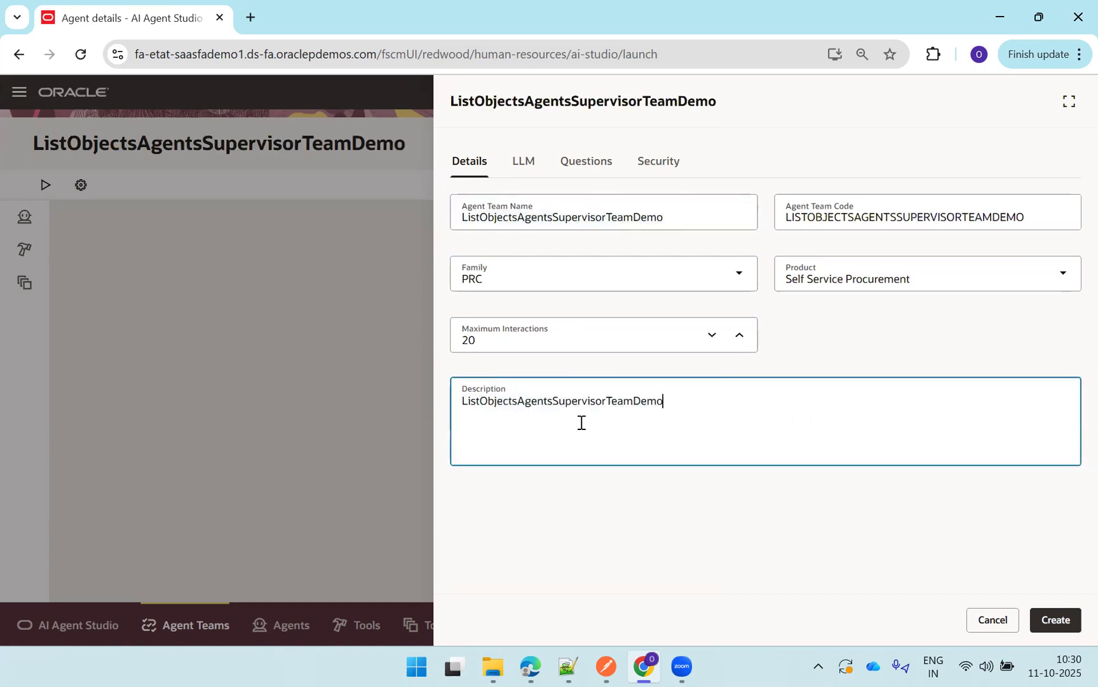
pyautogui.doubleClick(518, 405)
pyautogui.write('List Objef')
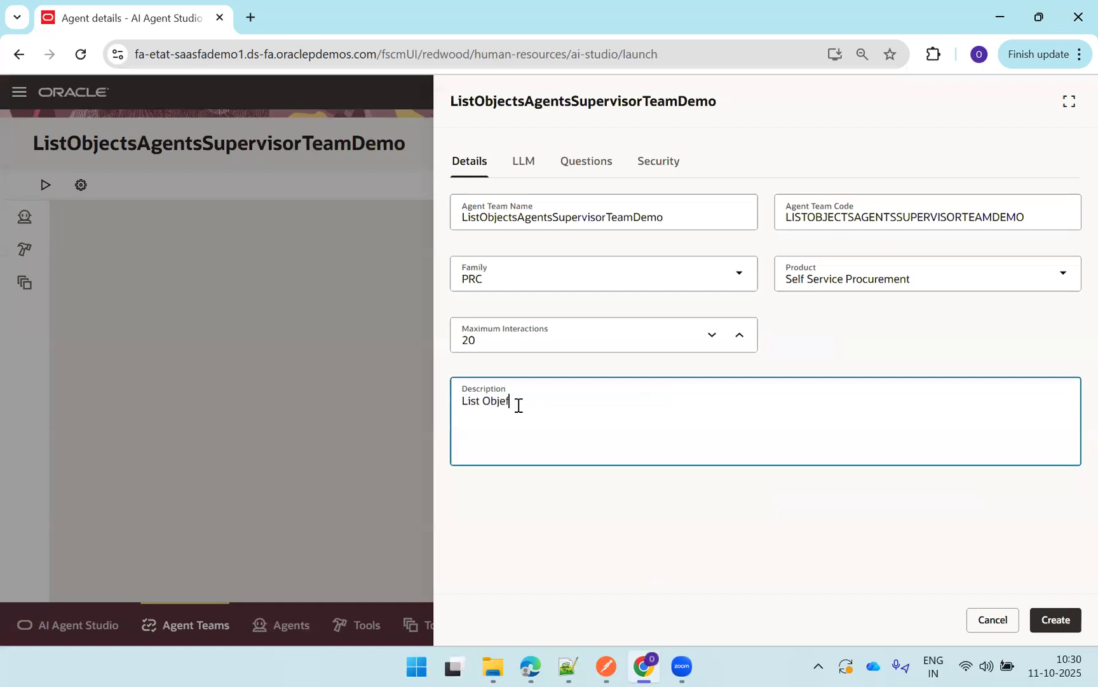
pyautogui.press('BackSpace')
pyautogui.write('cts Agent Demo')
pyautogui.click(1052, 618)
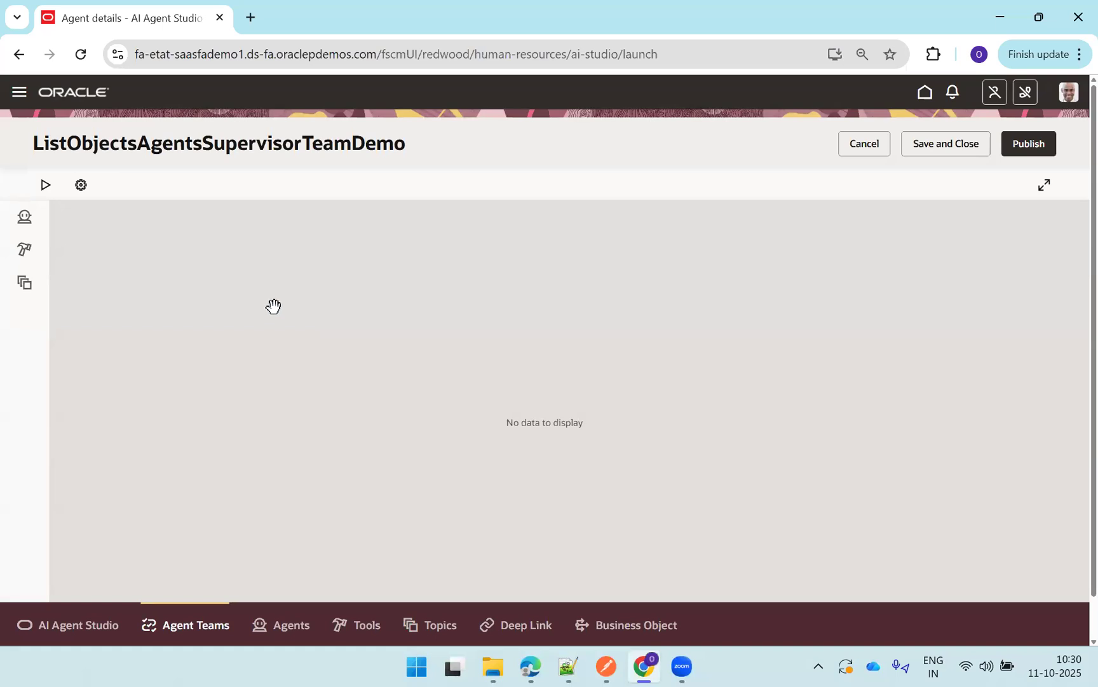
# Start worker agent ListObjectsWorkerAgent with family PRC, Self Service Procurement and 20 maximum interactions
pyautogui.click(22, 222)
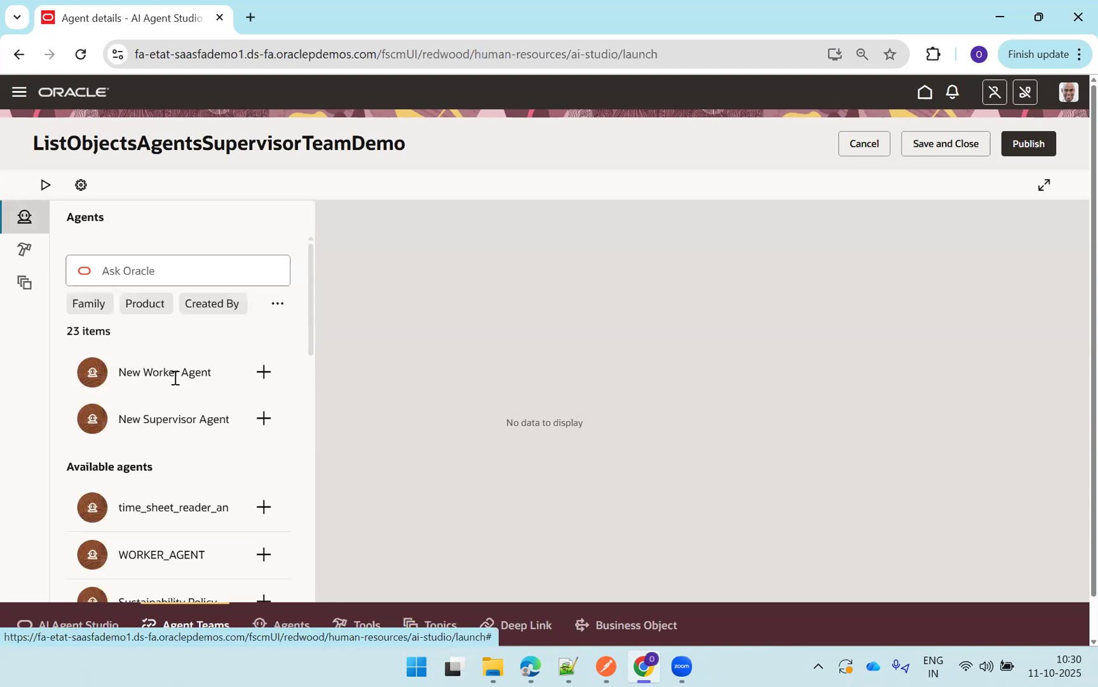
pyautogui.click(264, 372)
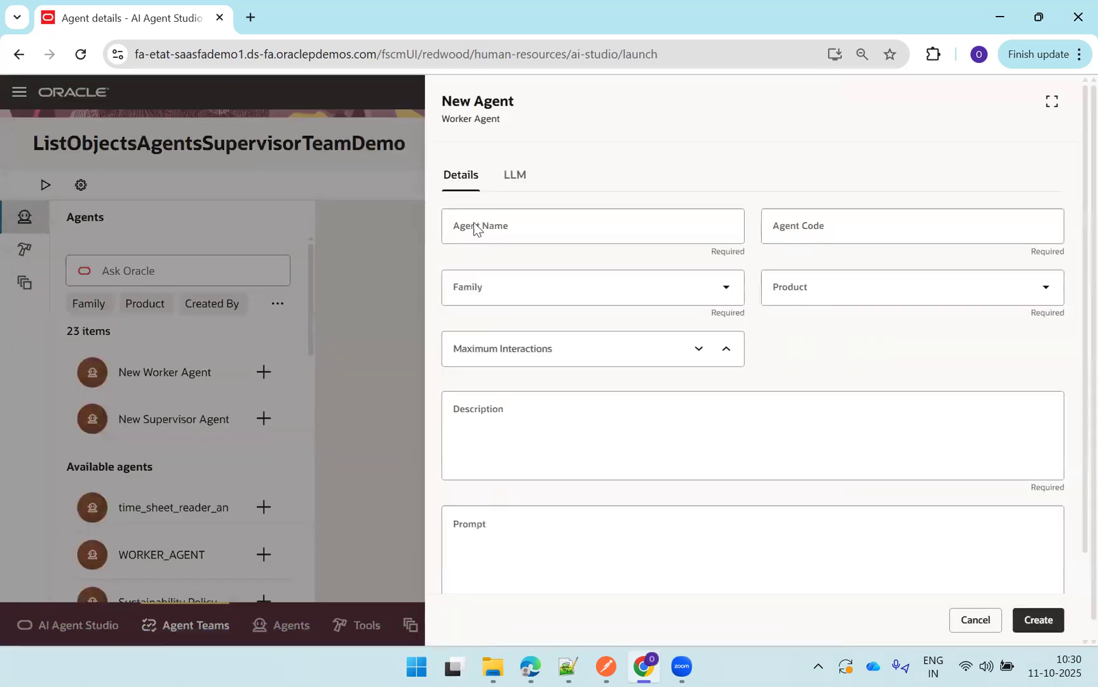
pyautogui.click(482, 232)
pyautogui.write('List')
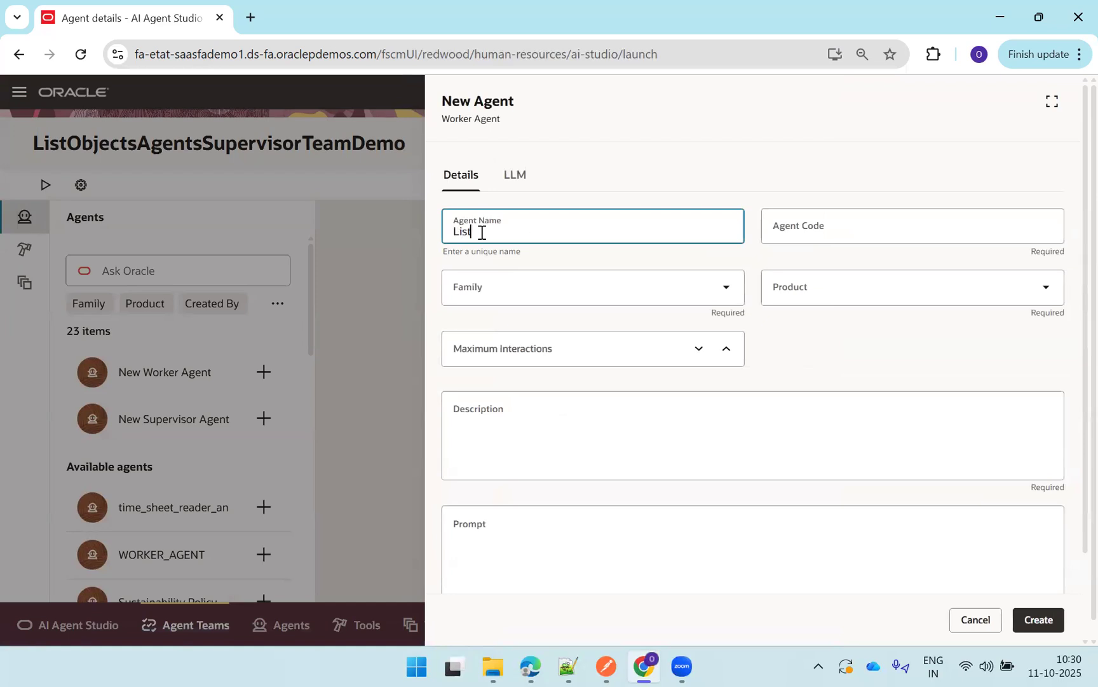
pyautogui.write('ObjectsWorkerAgent')
pyautogui.press('Tab')
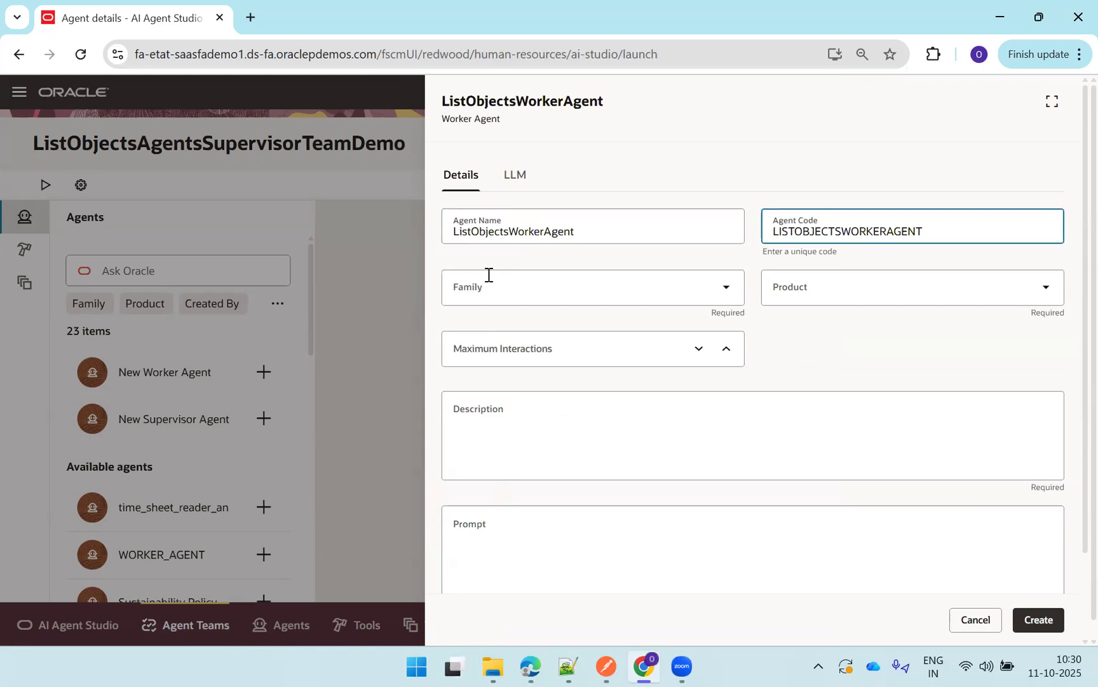
pyautogui.click(489, 288)
pyautogui.click(488, 456)
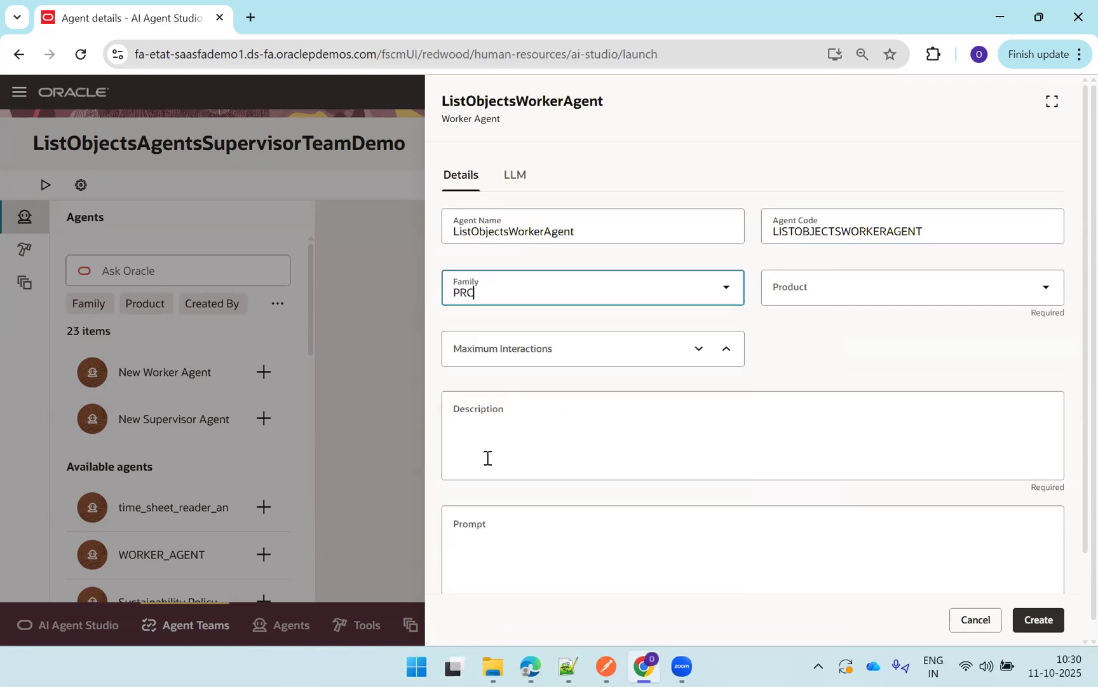
pyautogui.click(847, 297)
pyautogui.click(829, 363)
pyautogui.click(598, 351)
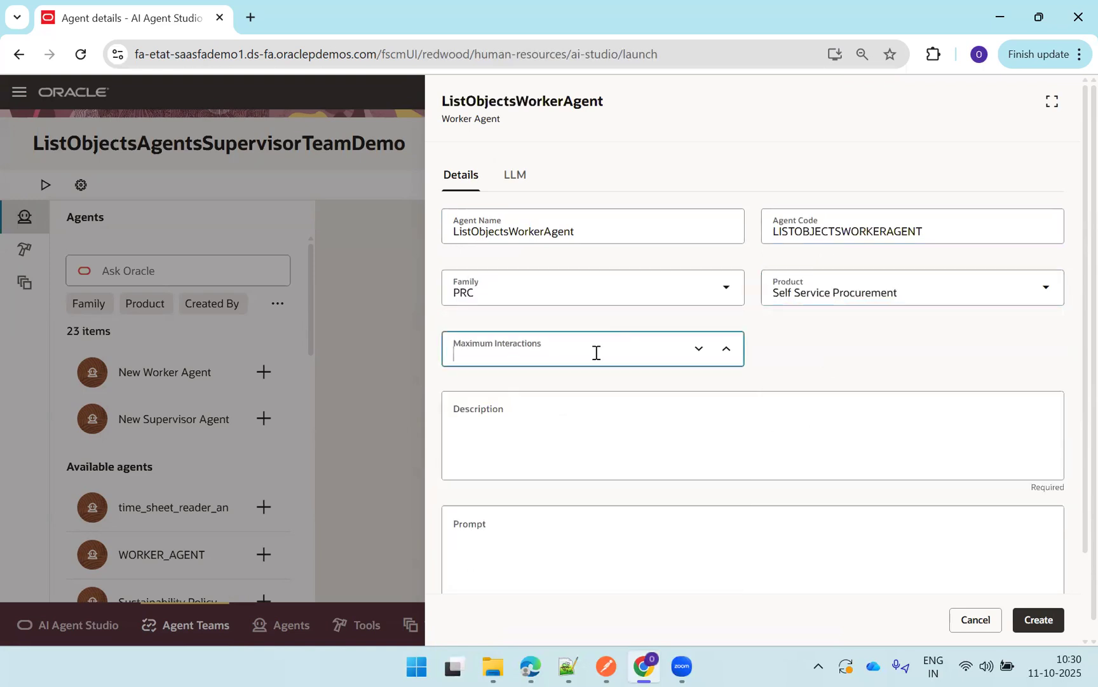
pyautogui.write('20')
# Give the agent description 'List Objects Worker' and prompt 'Get List of Objects', then create it
pyautogui.click(555, 432)
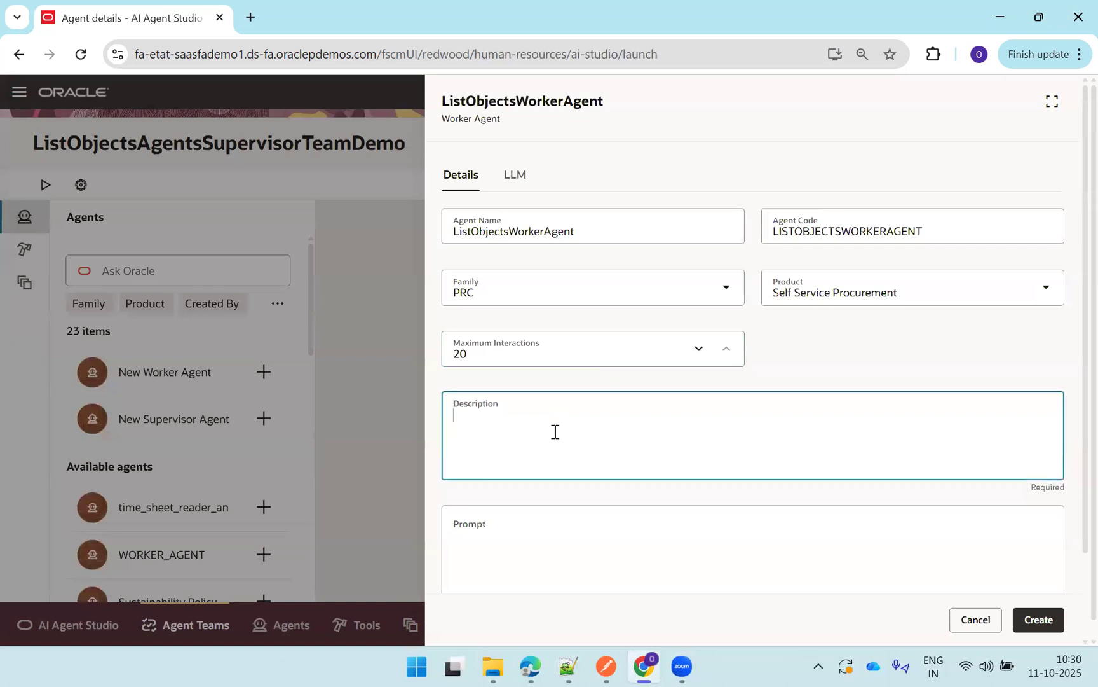
pyautogui.write('List Objects Worker')
pyautogui.click(521, 554)
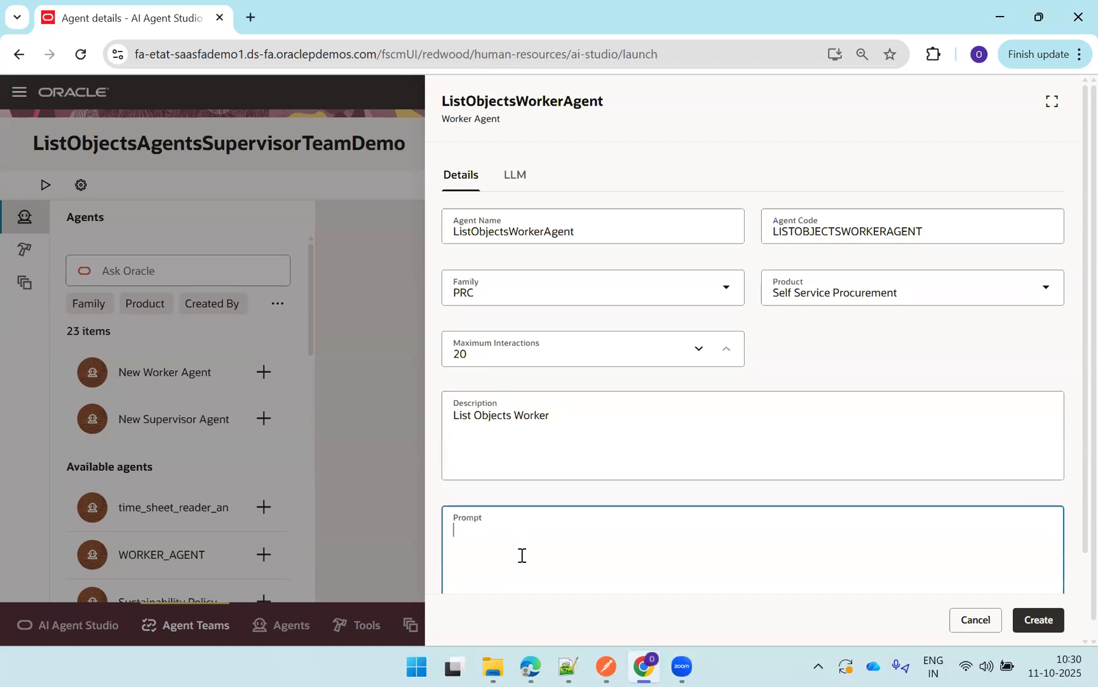
pyautogui.write('Get List of Objects')
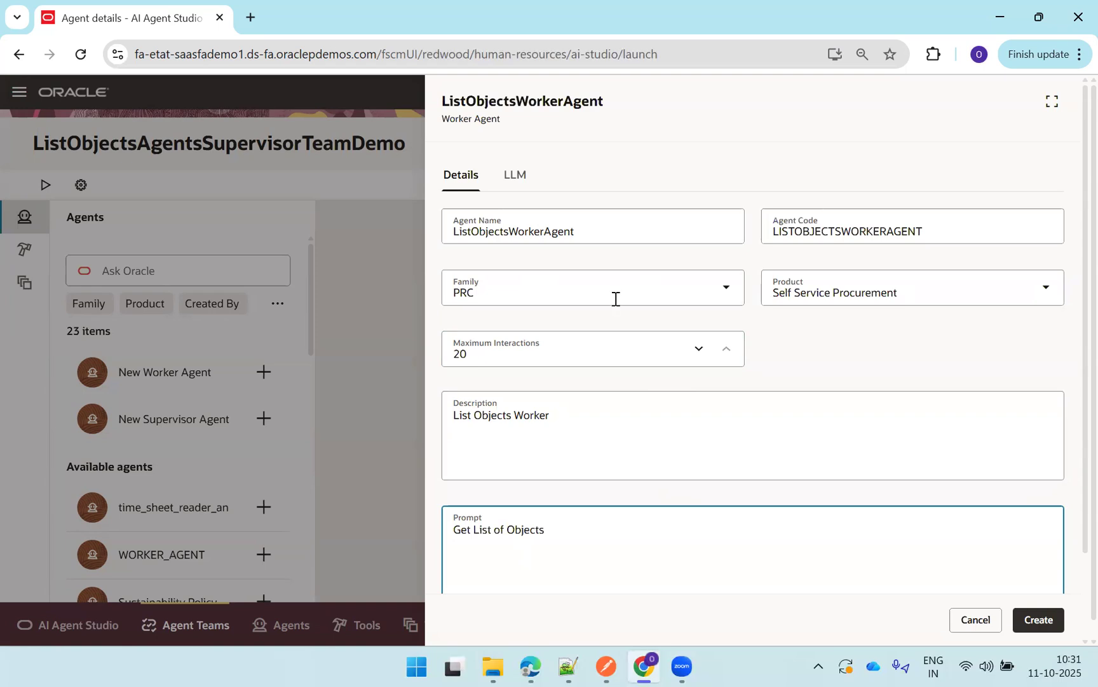
pyautogui.click(1030, 620)
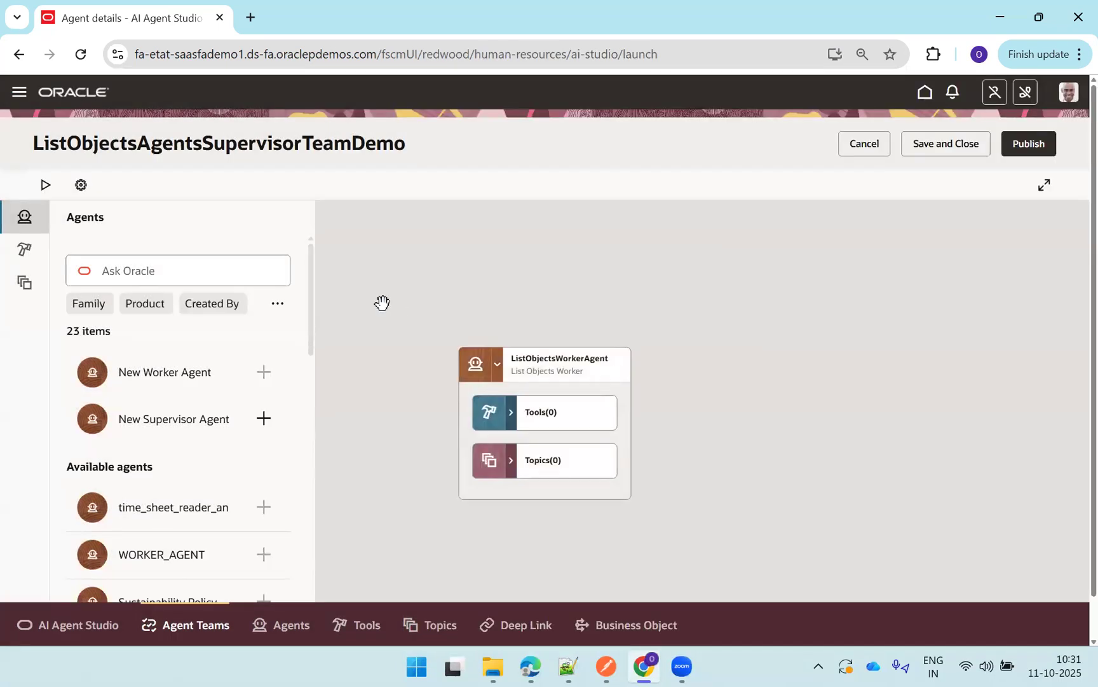
# Find ListObjectsExternalRESTDemo in the tool search and attach it to ListObjectsWorkerAgent
pyautogui.moveTo(554, 360); pyautogui.dragTo(585, 291)
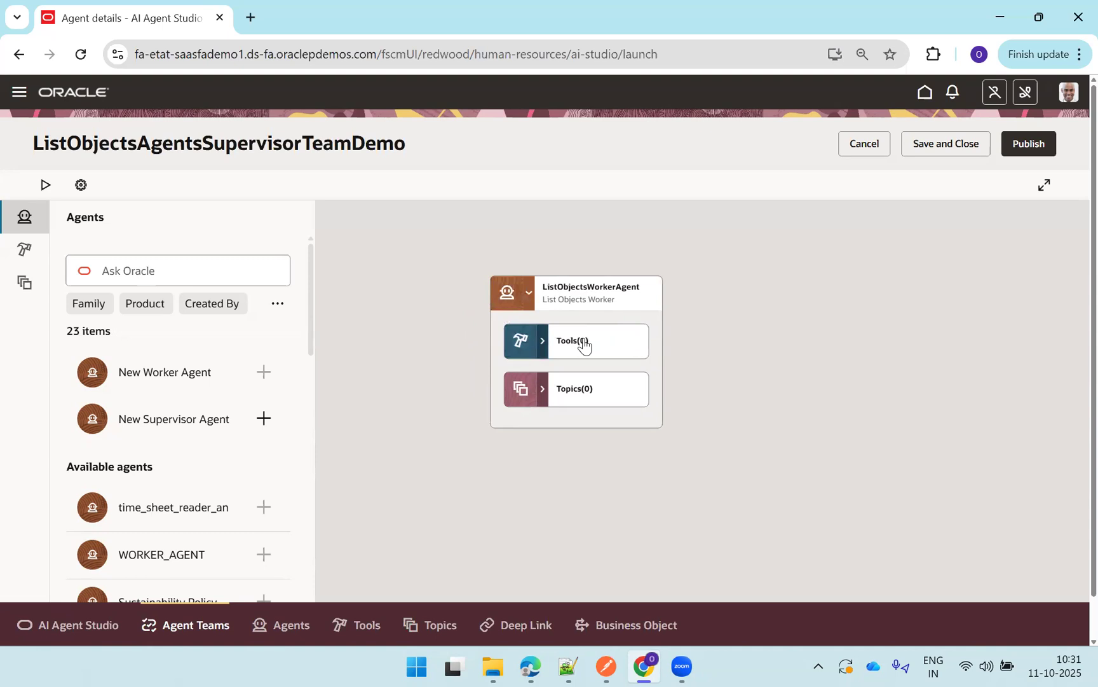
pyautogui.click(609, 355)
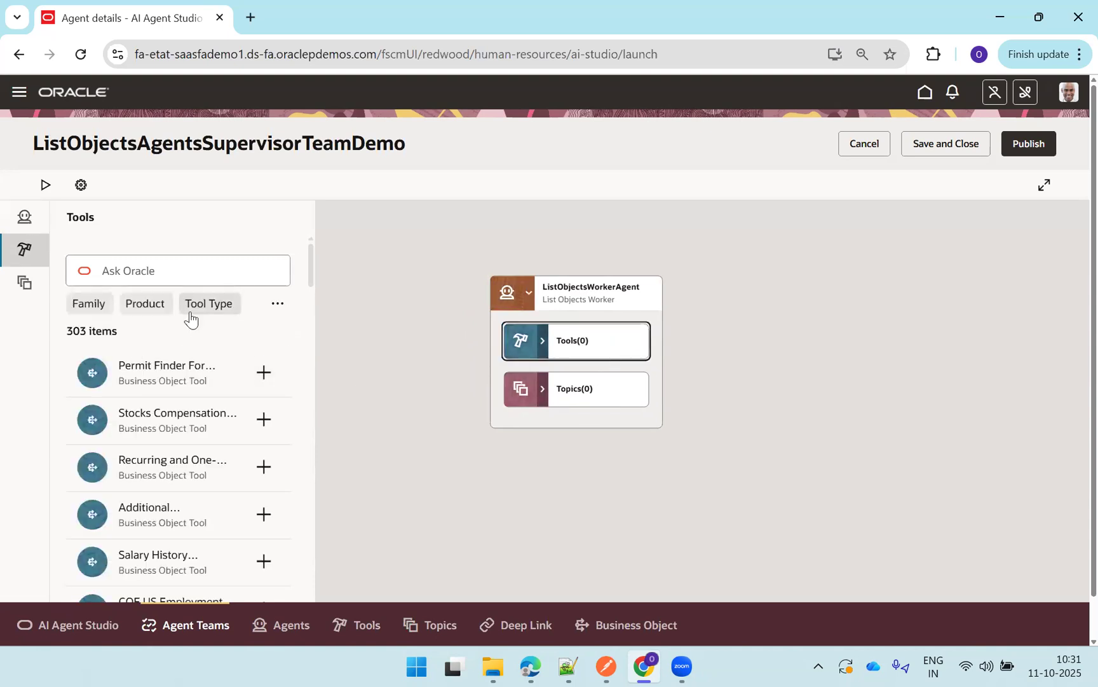
pyautogui.click(568, 667)
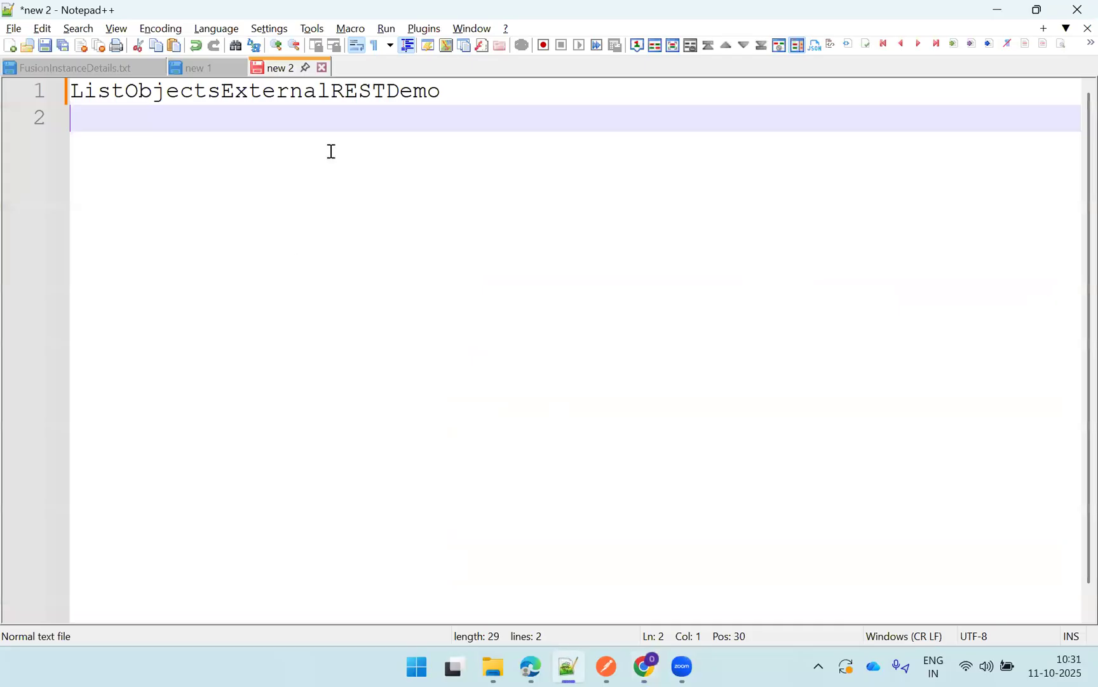
pyautogui.doubleClick(333, 90)
pyautogui.hotkey('ctrl', 'c')
pyautogui.hotkey('alt', 'Tab')
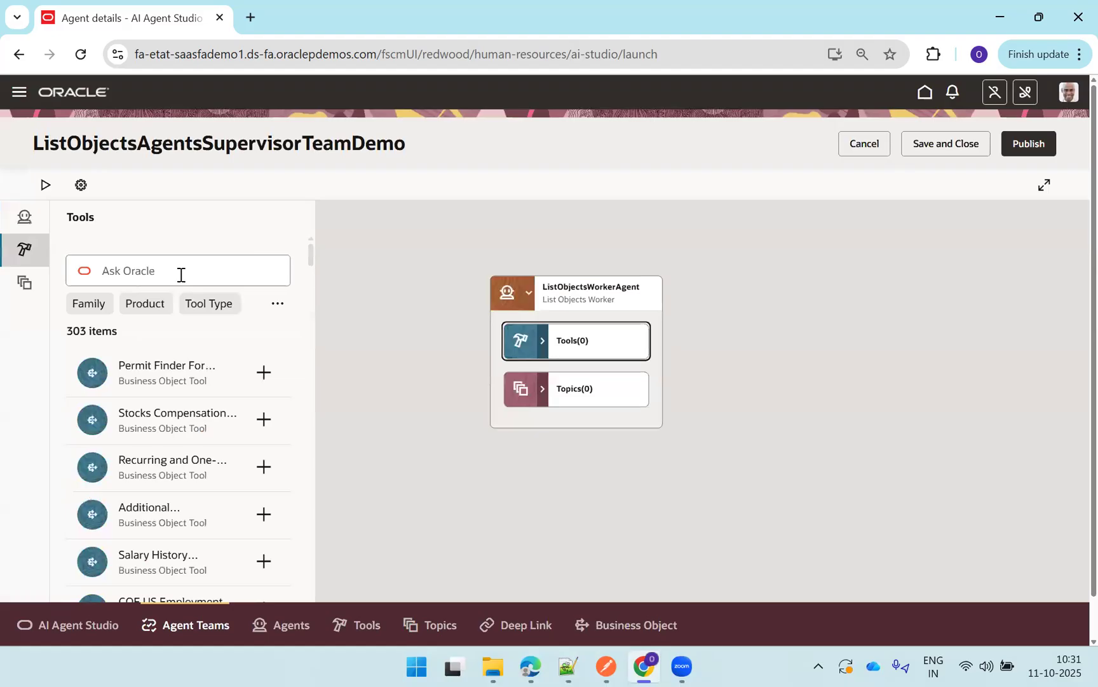
pyautogui.click(181, 274)
pyautogui.hotkey('ctrl', 'v')
pyautogui.press('Return')
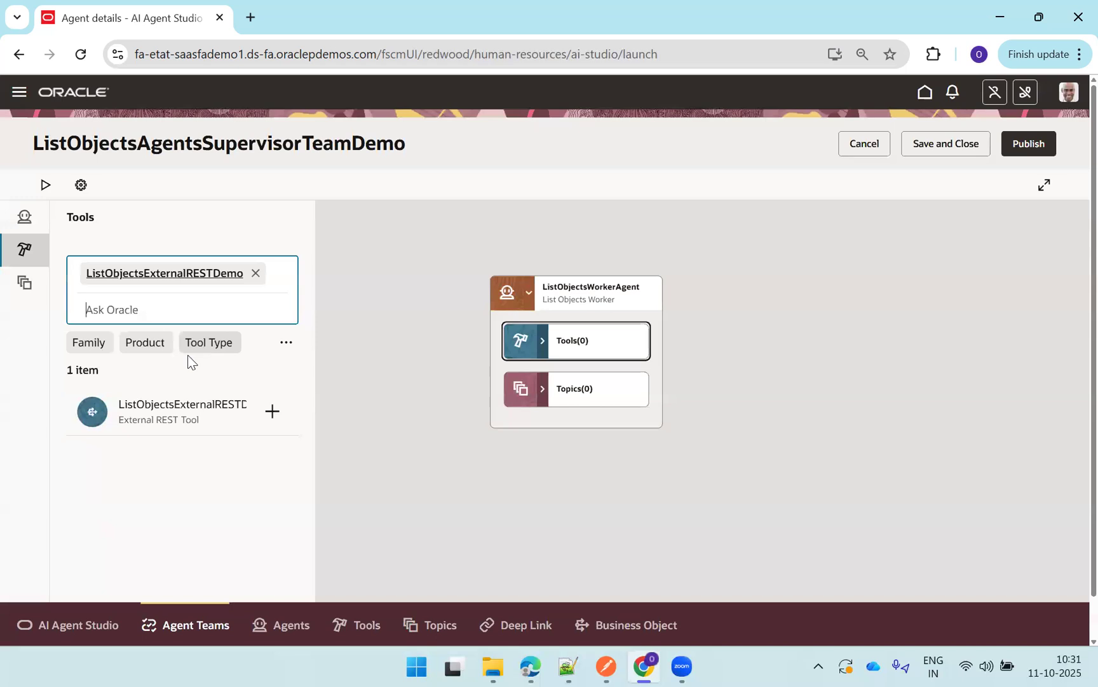
pyautogui.click(206, 422)
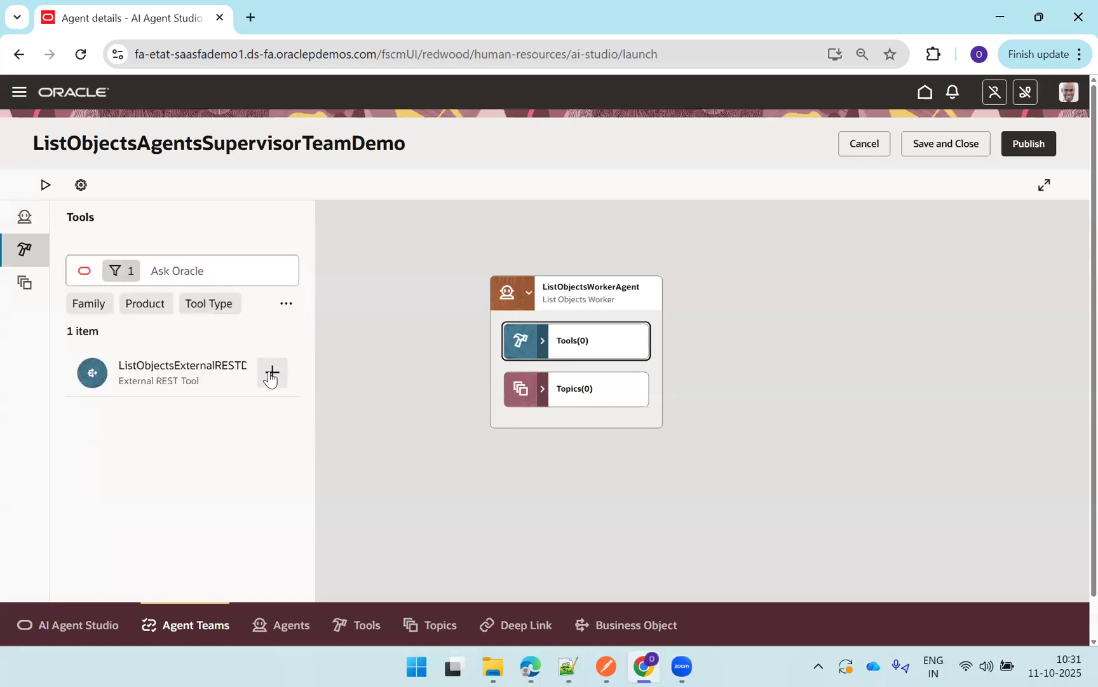
pyautogui.click(271, 375)
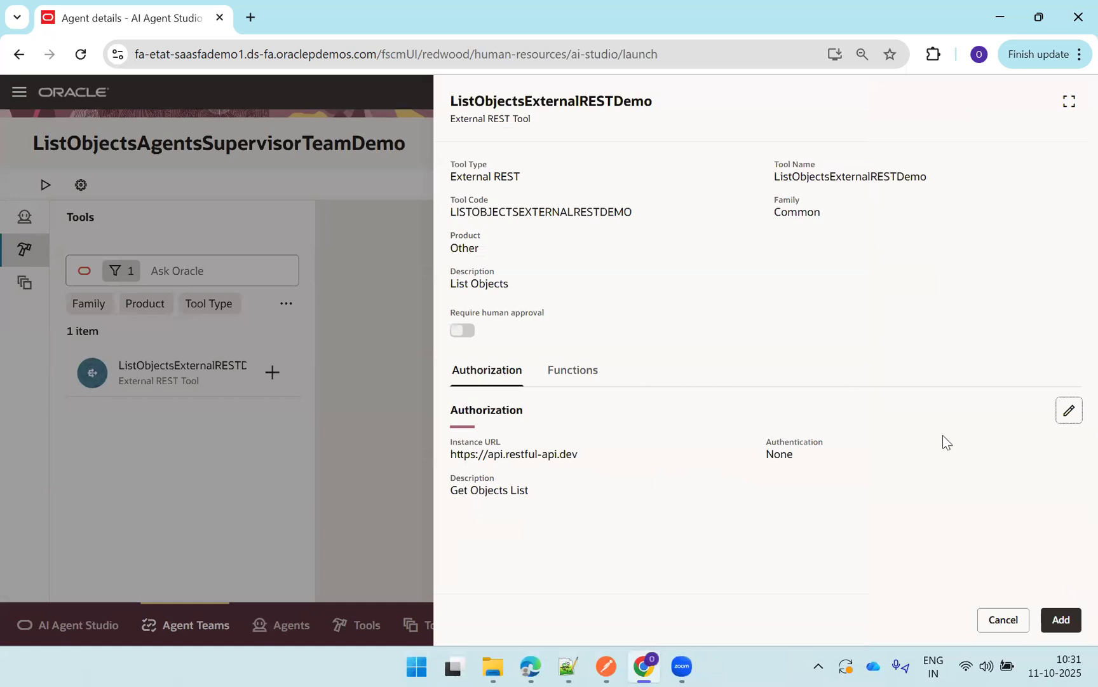
pyautogui.click(1061, 619)
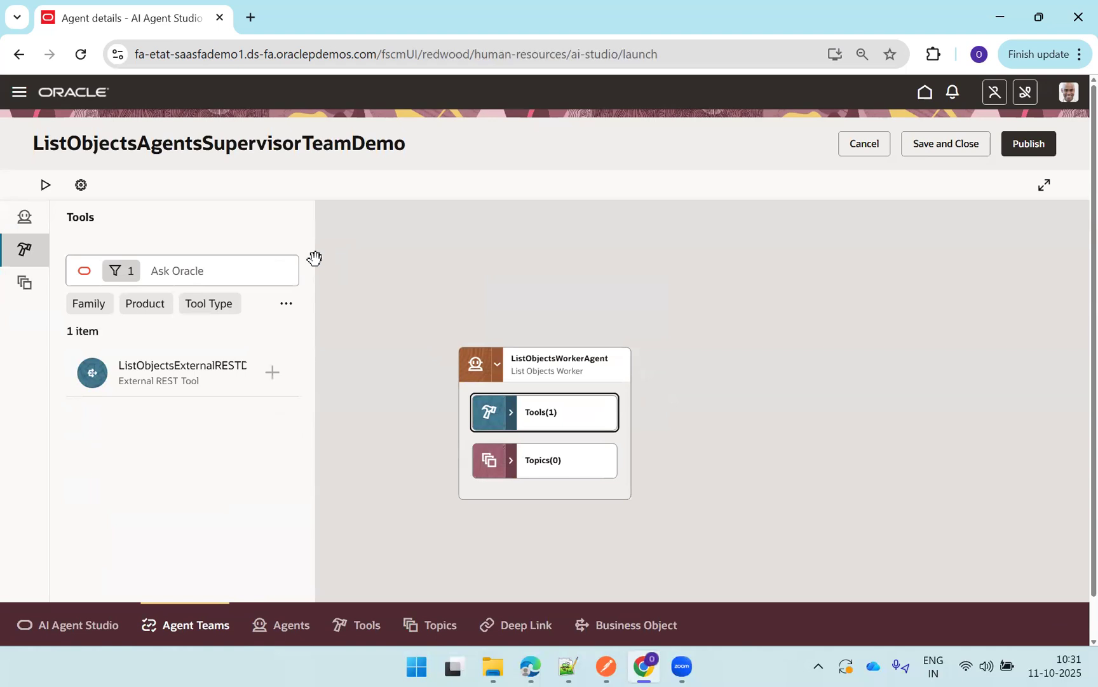
# Open the team's debug chat and send 'Get List of Objects'
pyautogui.click(38, 241)
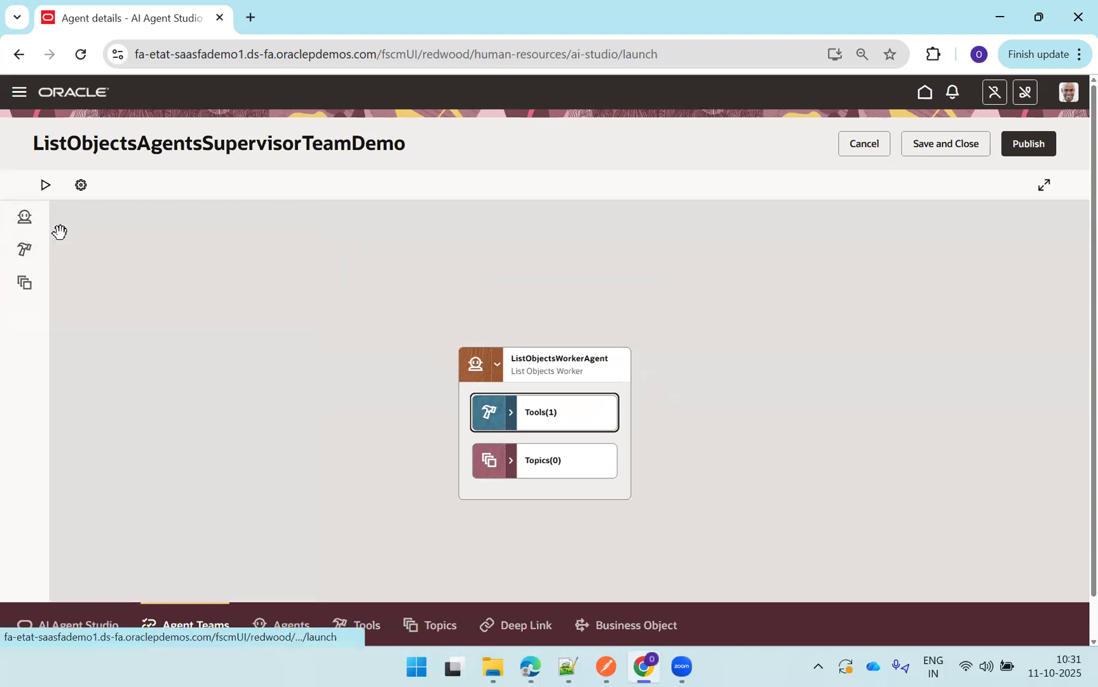
pyautogui.click(44, 191)
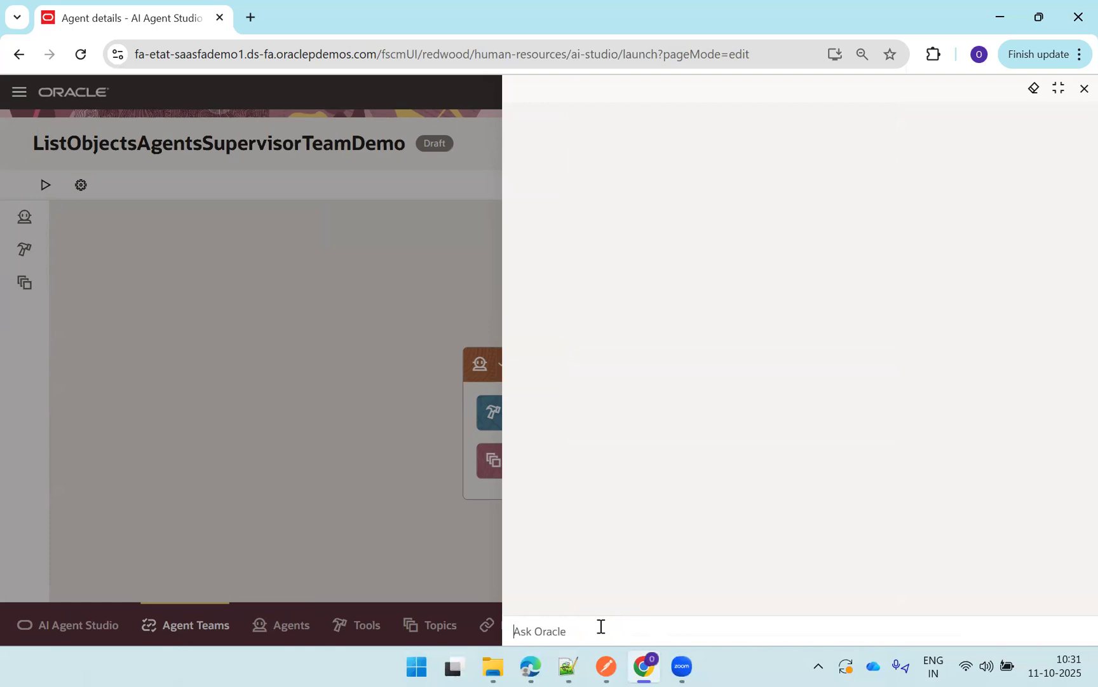
pyautogui.write('Get List of bo')
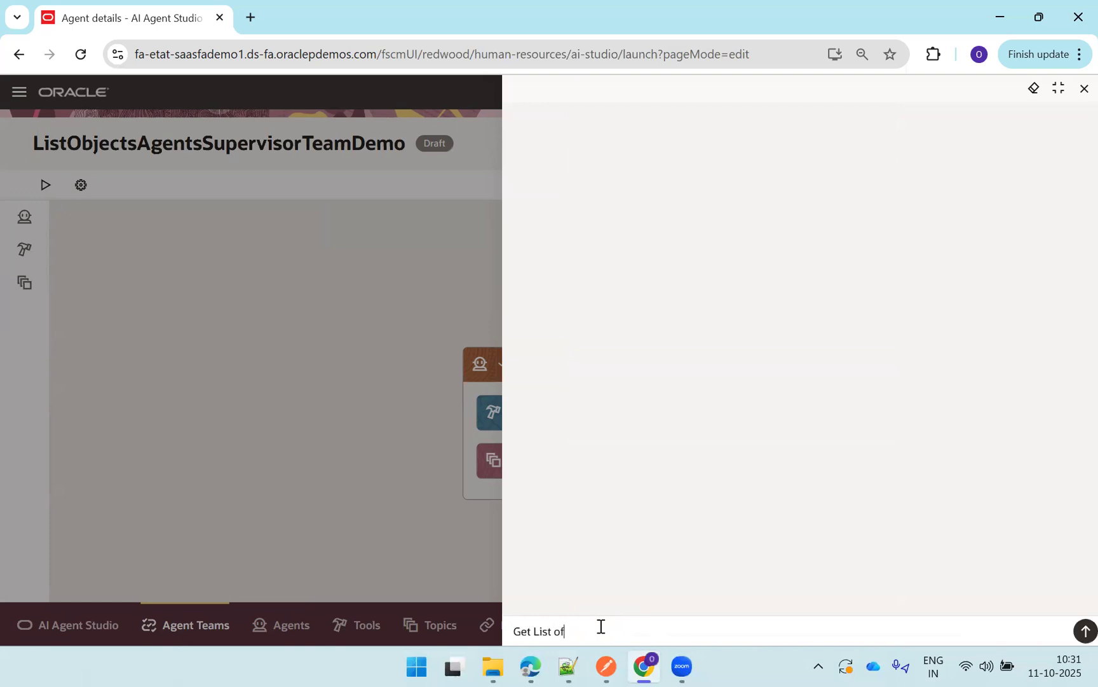
pyautogui.press('BackSpace')
pyautogui.press('BackSpace')
pyautogui.write('Objects')
pyautogui.press('Return')
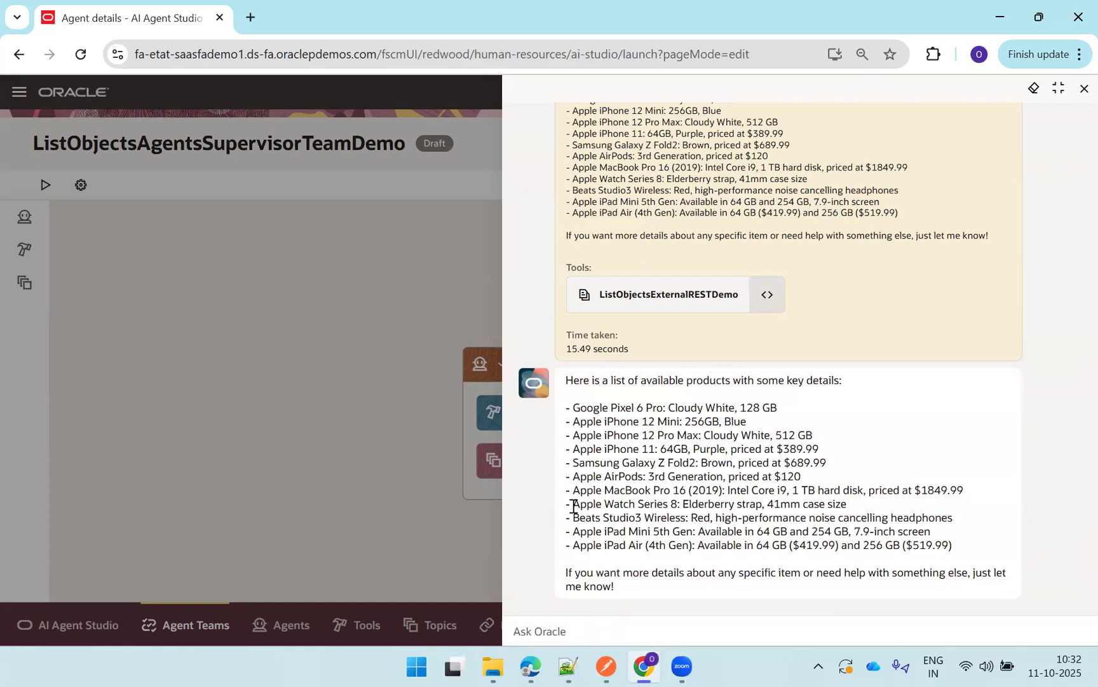
# Ask 'Get me details of : Apple Watch Series 8', then ask about 'Google Pixel'
pyautogui.moveTo(574, 505); pyautogui.dragTo(678, 509)
pyautogui.hotkey('ctrl', 'c')
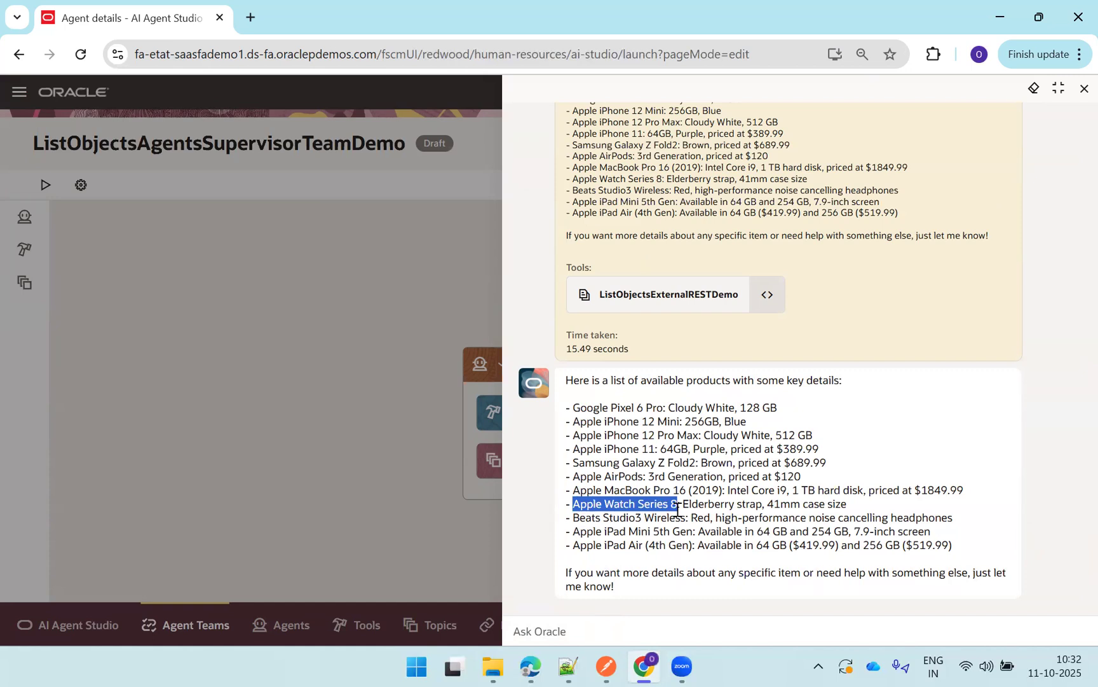
pyautogui.click(587, 625)
pyautogui.write('Get m')
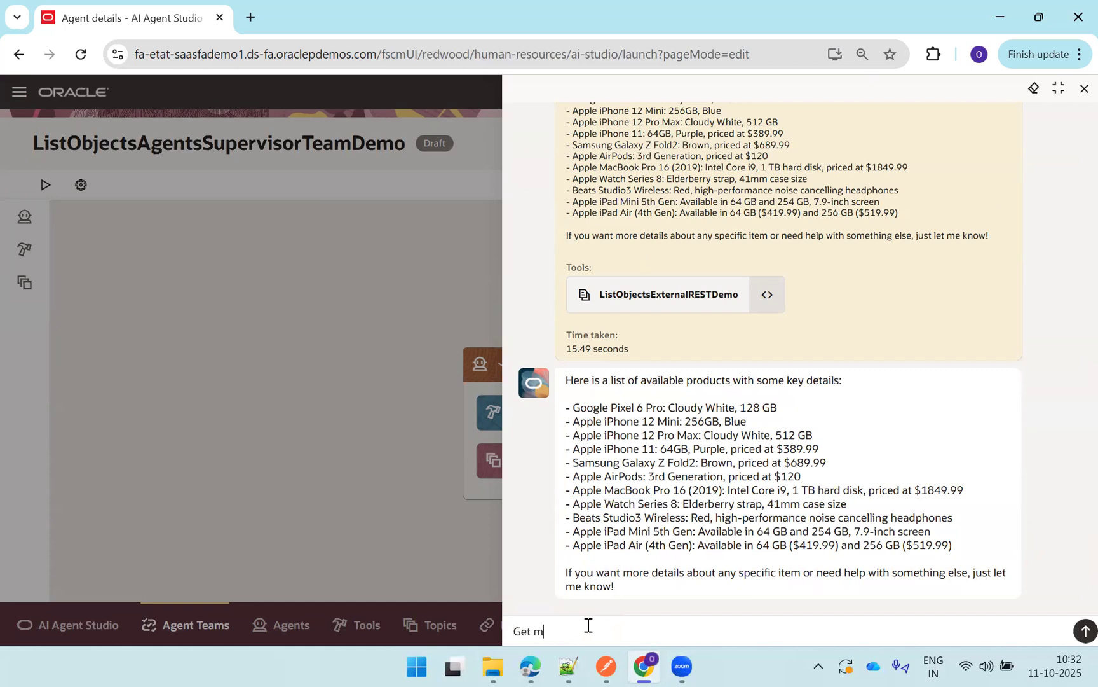
pyautogui.write('e details of :')
pyautogui.hotkey('ctrl', 'v')
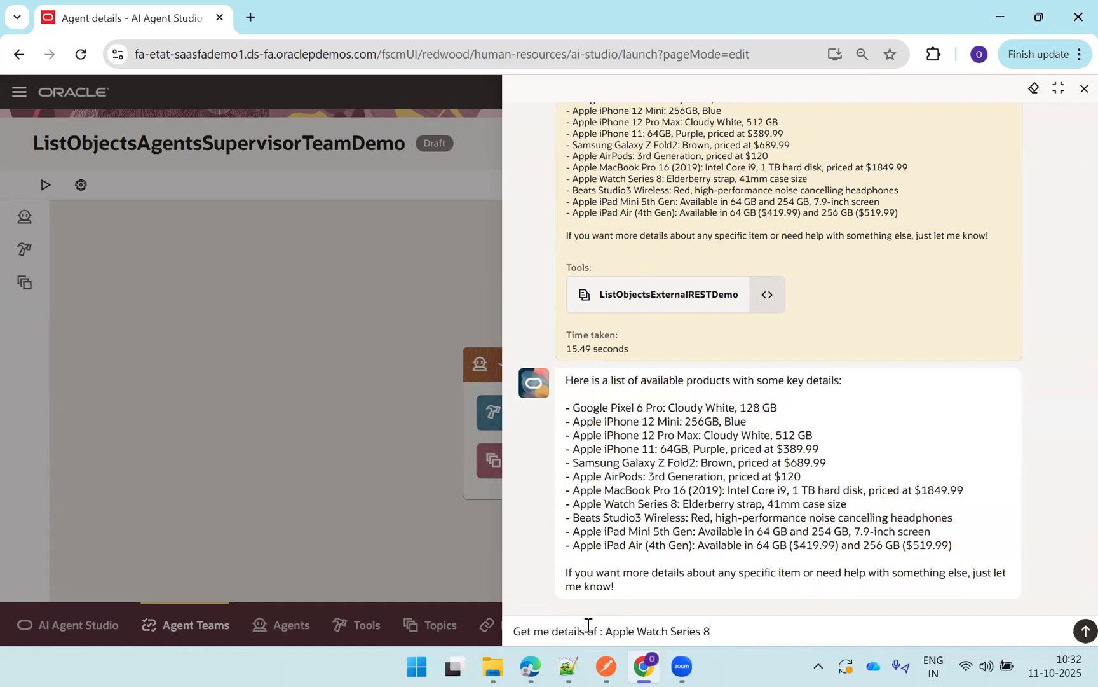
pyautogui.press('Return')
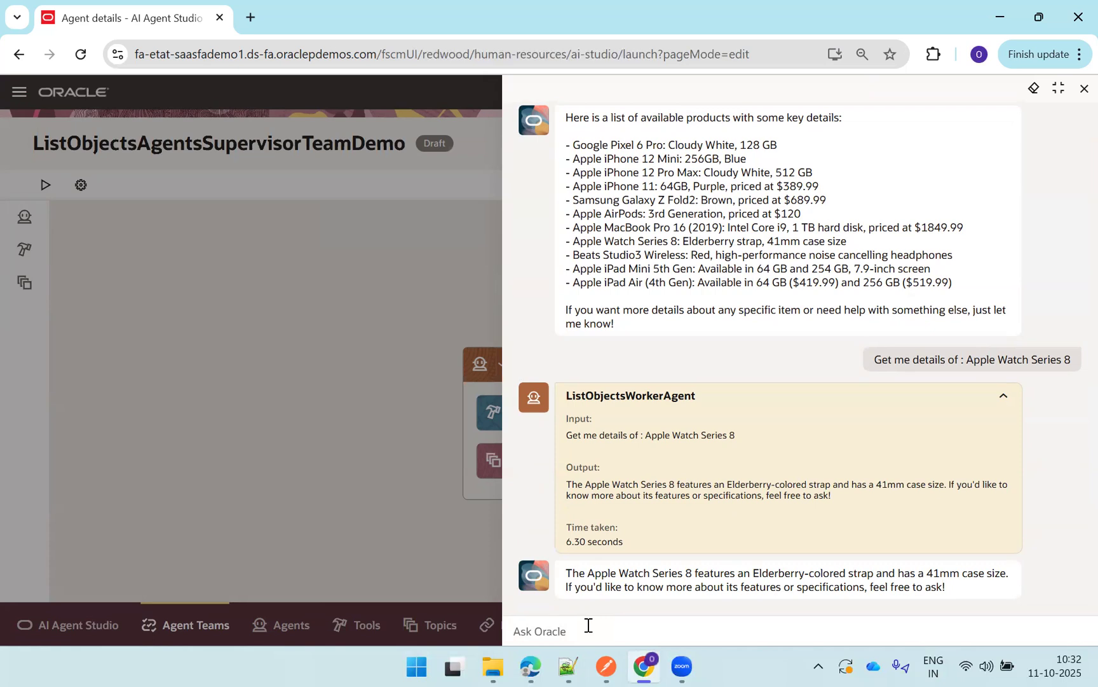
pyautogui.write('Goog')
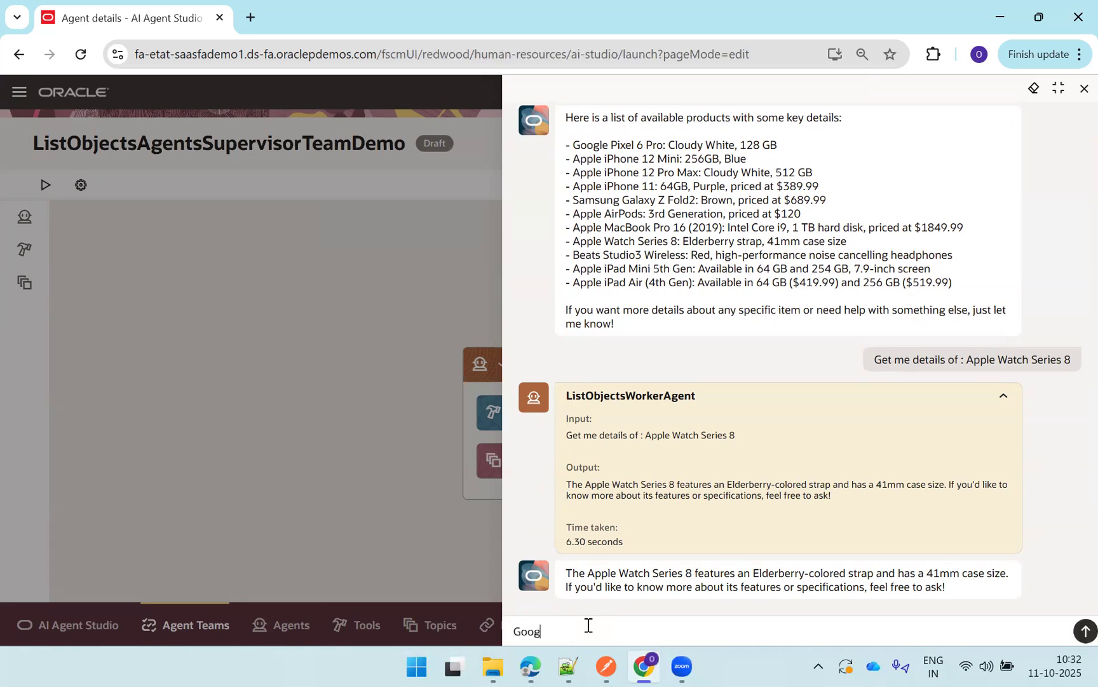
pyautogui.write('le Pixel')
pyautogui.press('Return')
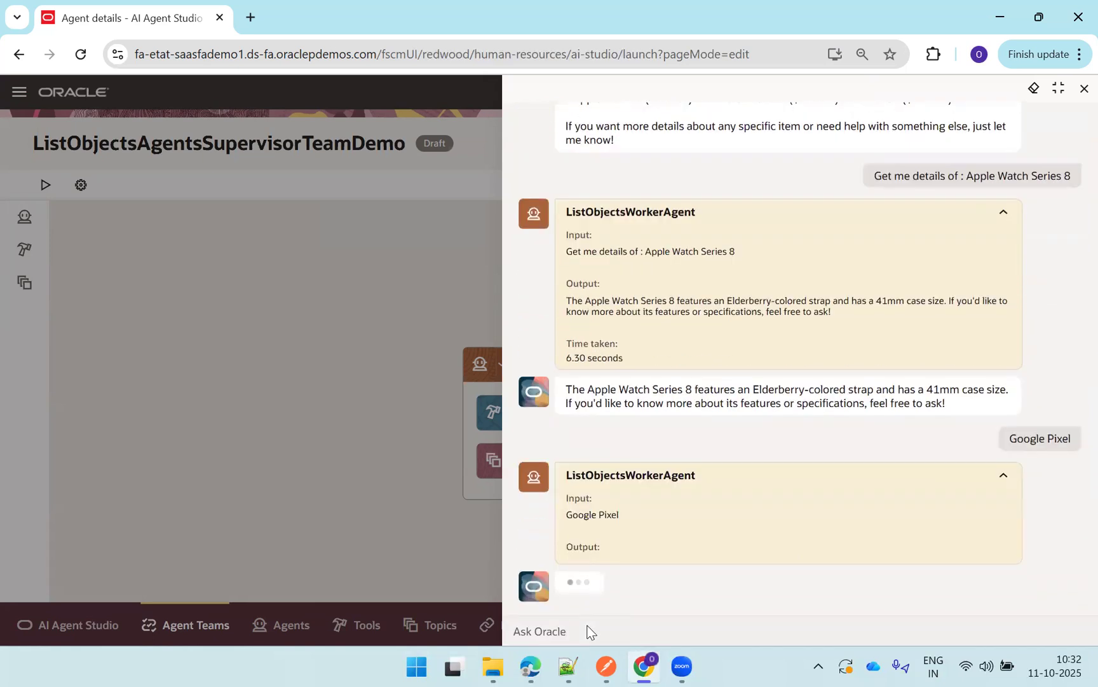